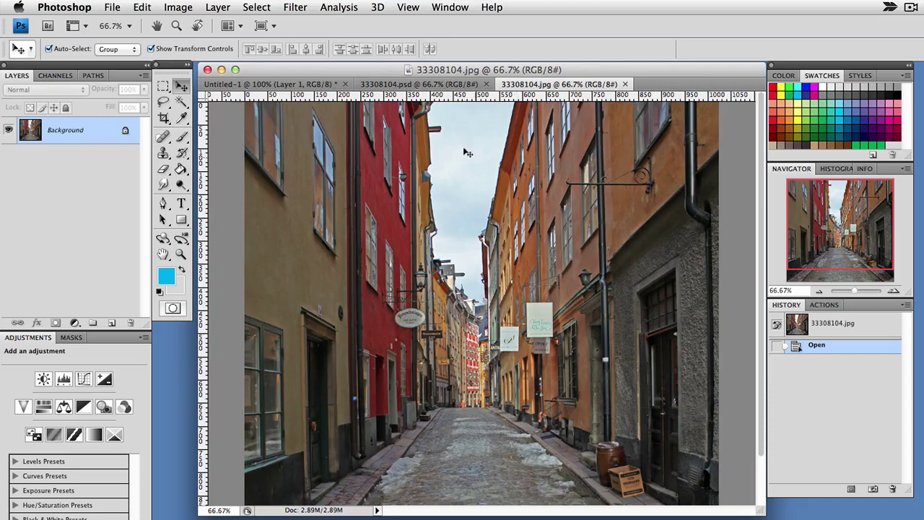
pyautogui.click(422, 85)
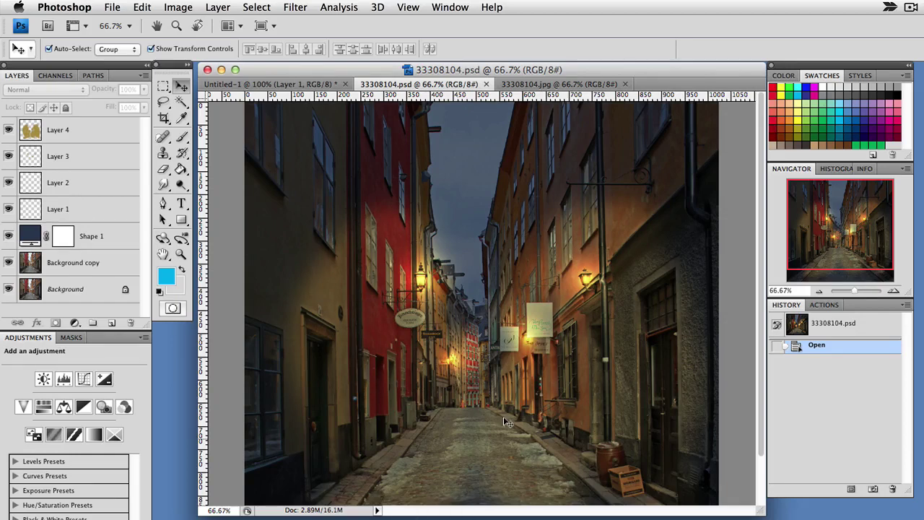
pyautogui.click(465, 319)
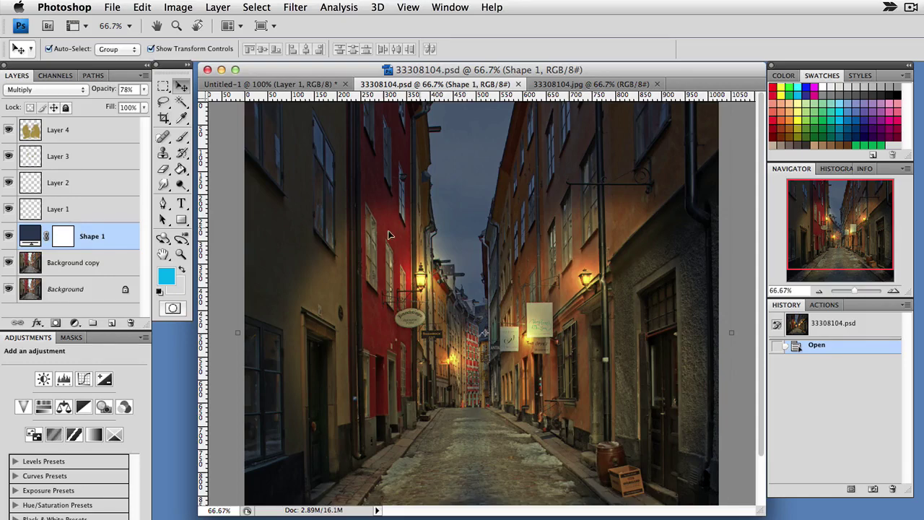
# On the daytime 33308104.jpg, add an empty Layer 1 and a Background copy, then select Layer 1
pyautogui.click(577, 84)
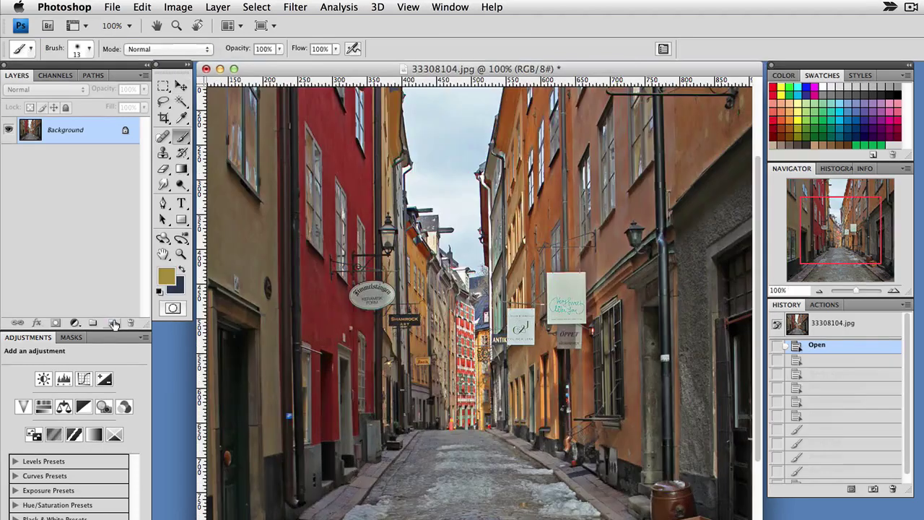
pyautogui.click(113, 323)
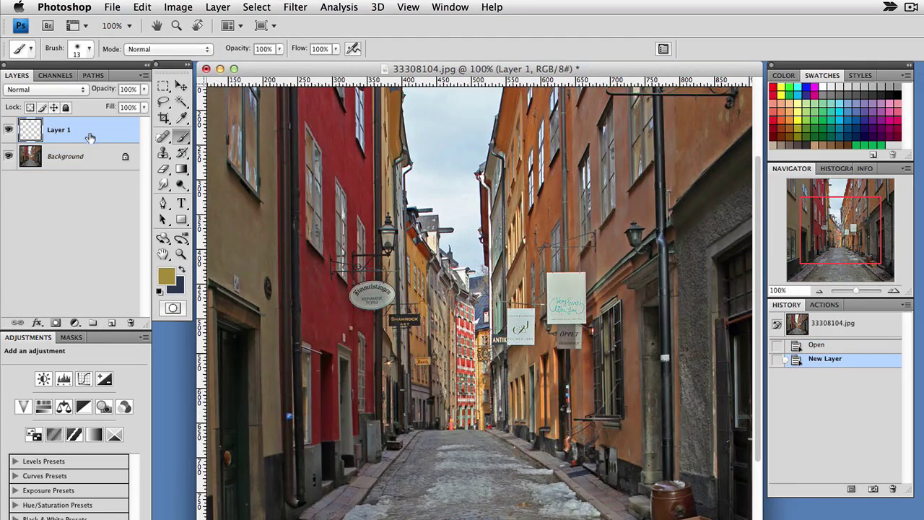
pyautogui.click(78, 157)
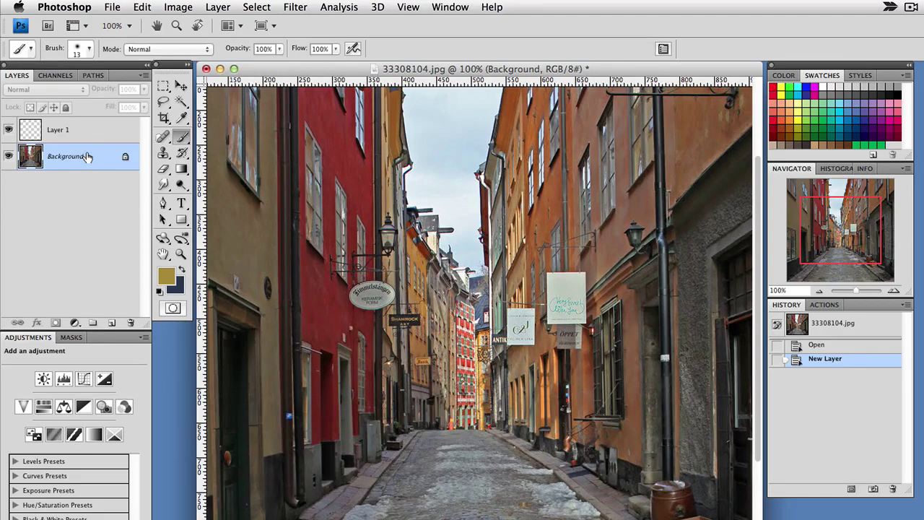
pyautogui.moveTo(87, 157); pyautogui.dragTo(111, 323)
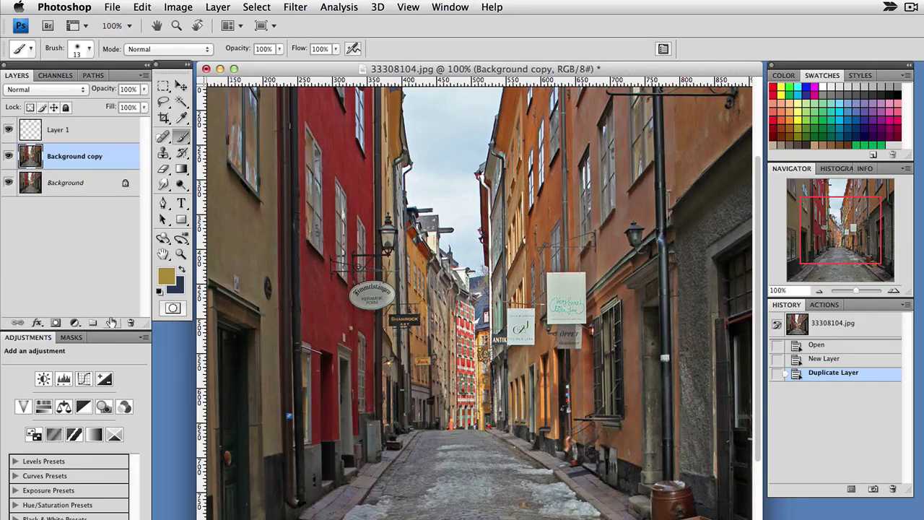
pyautogui.click(96, 134)
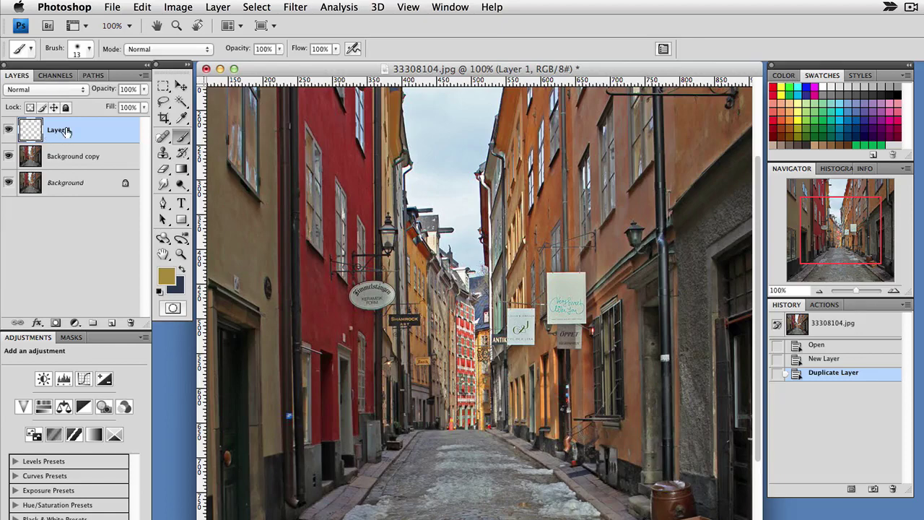
# Draw a dark blue #28384f rectangle covering the whole photo
pyautogui.click(182, 219)
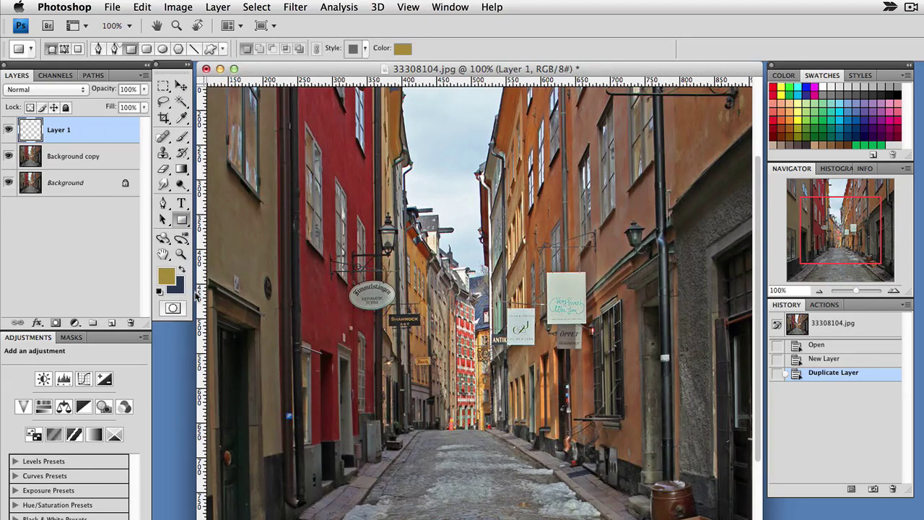
pyautogui.click(183, 272)
pyautogui.click(166, 275)
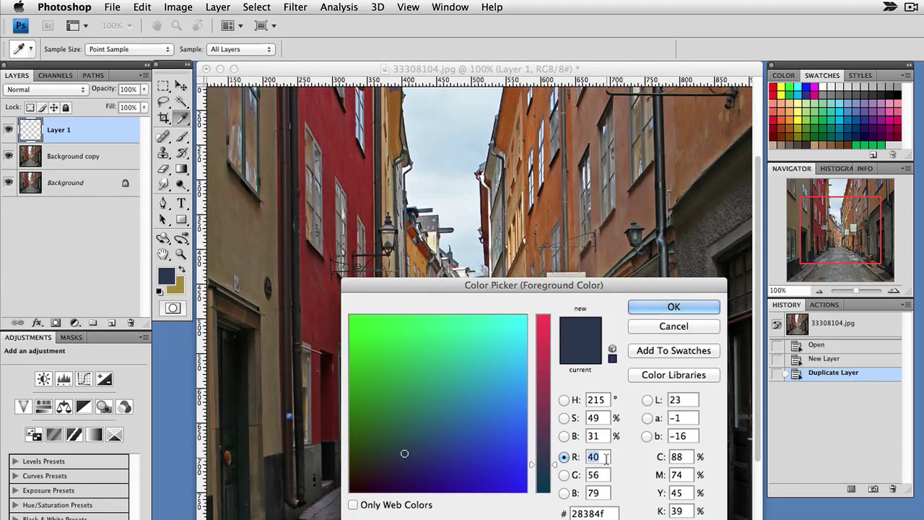
pyautogui.click(605, 491)
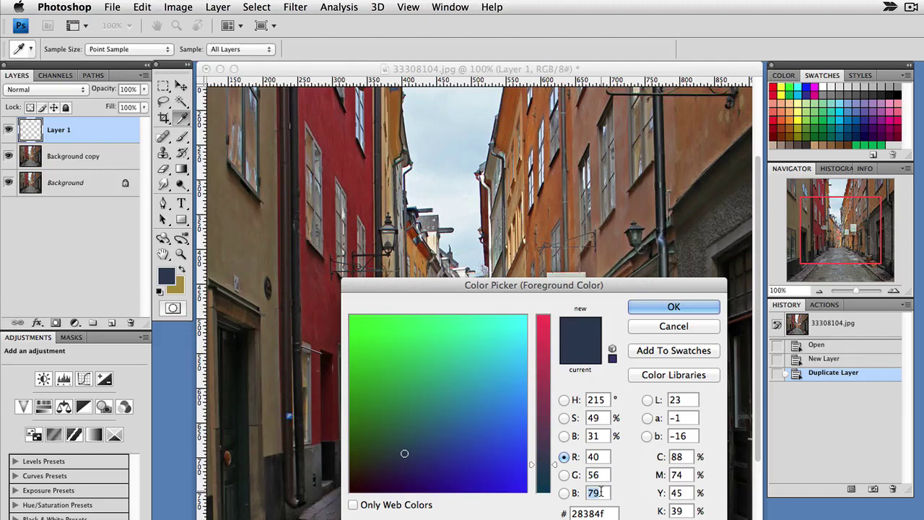
pyautogui.click(686, 310)
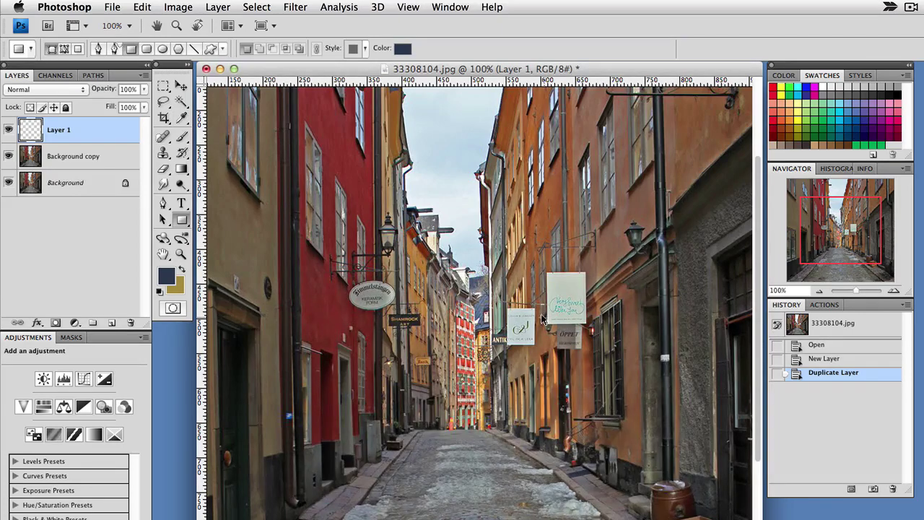
pyautogui.press('super+minus')
pyautogui.press('super+minus')
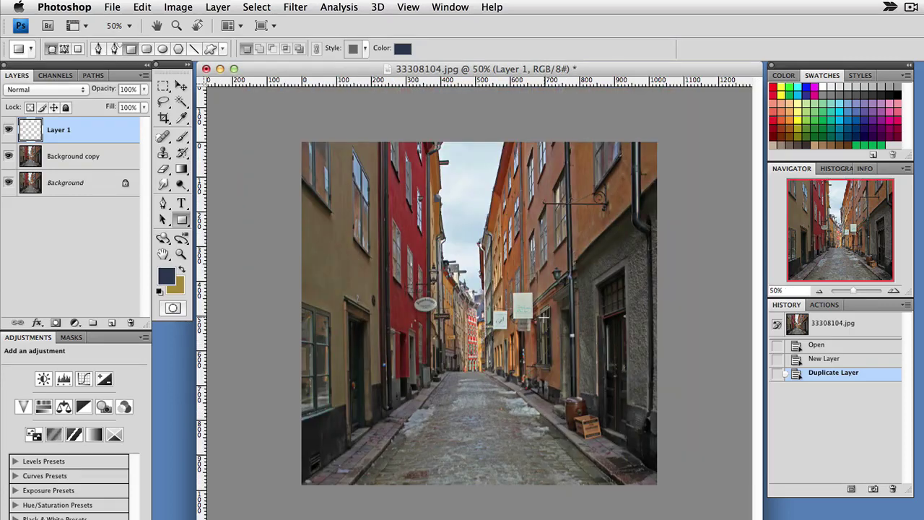
pyautogui.moveTo(295, 138); pyautogui.dragTo(665, 491)
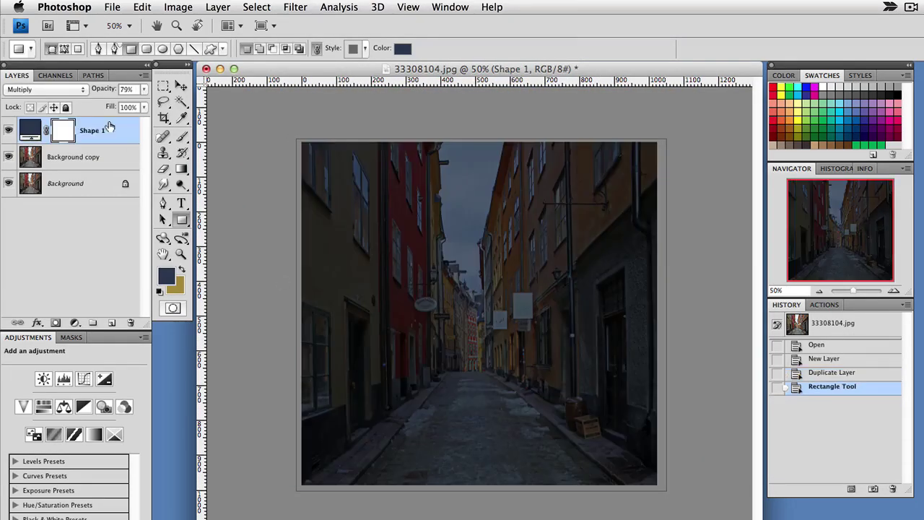
# Blend the blue Shape 1 layer with Multiply at 100% opacity
pyautogui.click(45, 89)
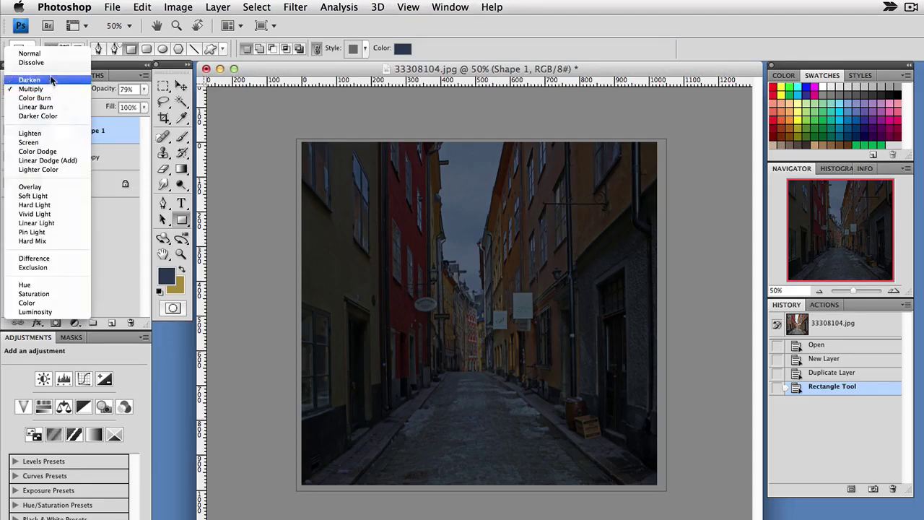
pyautogui.click(47, 58)
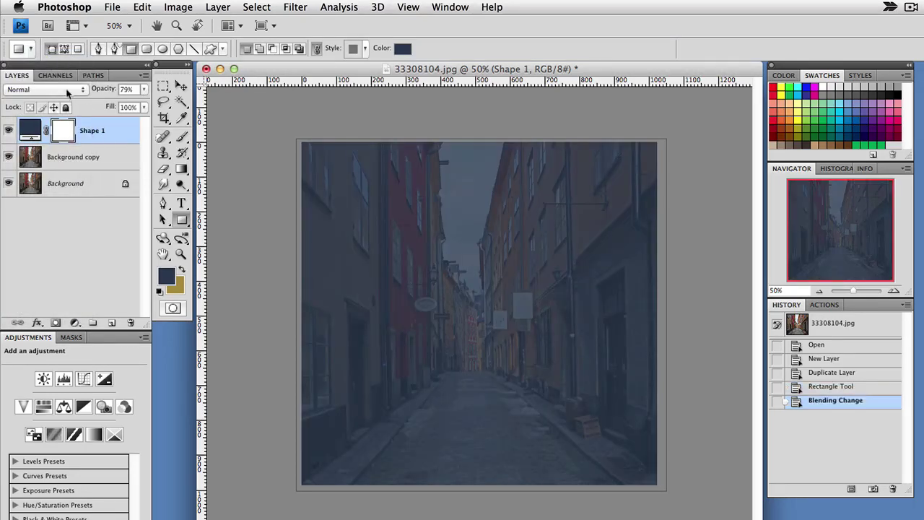
pyautogui.click(49, 90)
pyautogui.click(85, 91)
pyautogui.click(79, 93)
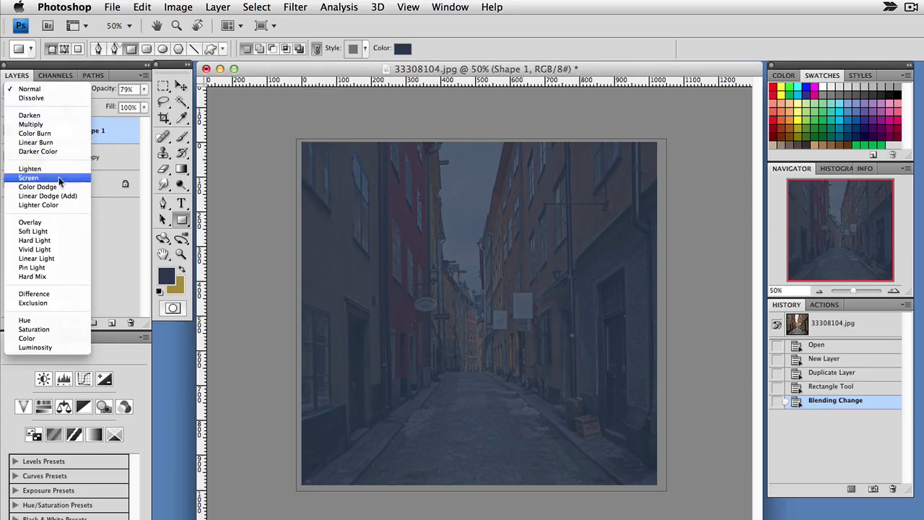
pyautogui.click(53, 123)
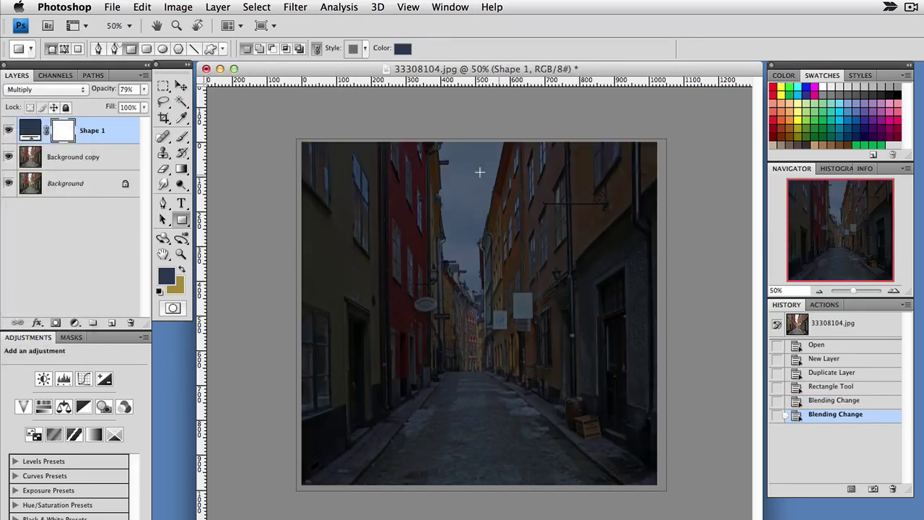
pyautogui.moveTo(144, 88); pyautogui.dragTo(127, 105)
pyautogui.click(145, 89)
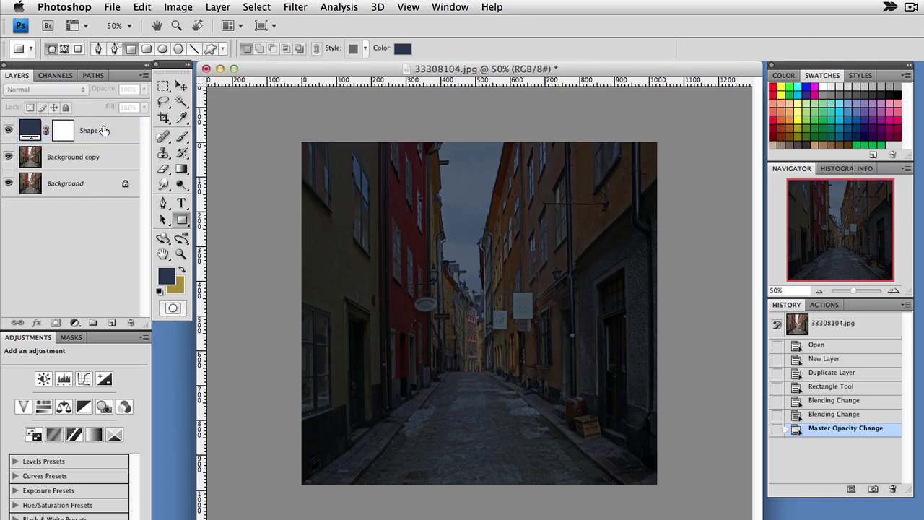
# Add an empty layer above Shape 1, set the foreground to tan #a58c33, and zoom to 100%
pyautogui.click(112, 322)
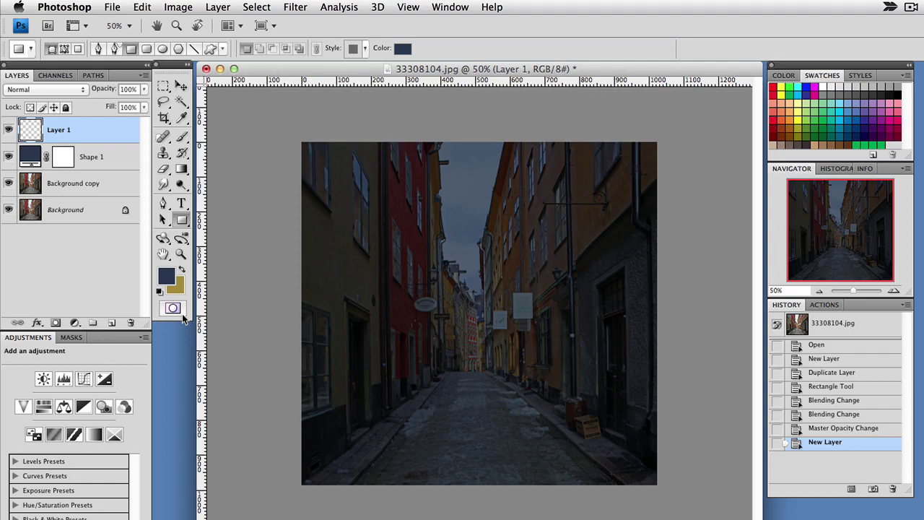
pyautogui.click(182, 270)
pyautogui.click(171, 278)
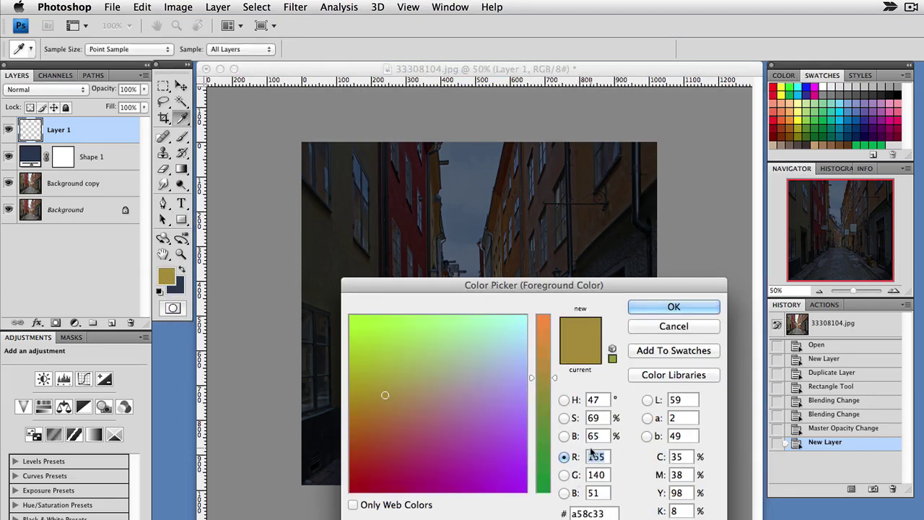
pyautogui.click(599, 475)
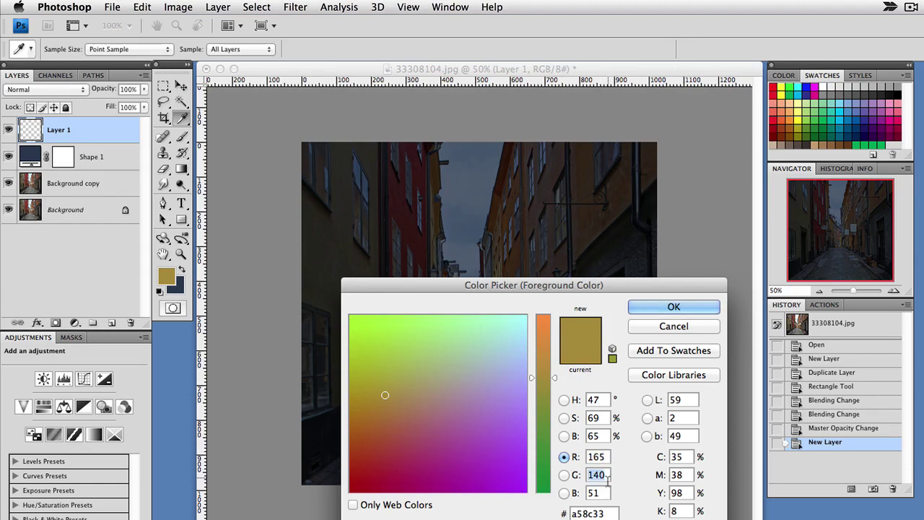
pyautogui.click(705, 311)
pyautogui.press('u')
pyautogui.press('super+plus')
pyautogui.press('super+plus')
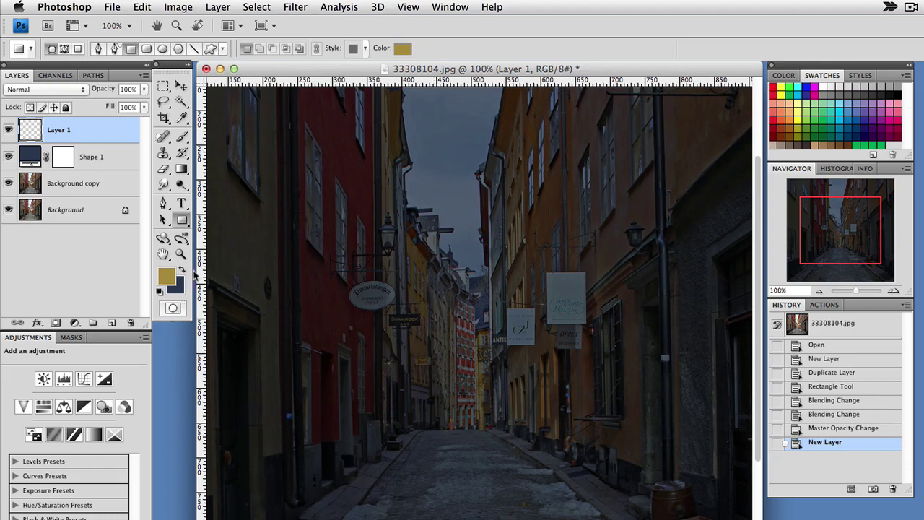
# Select the Brush tool with a soft round 21 px tip
pyautogui.click(183, 137)
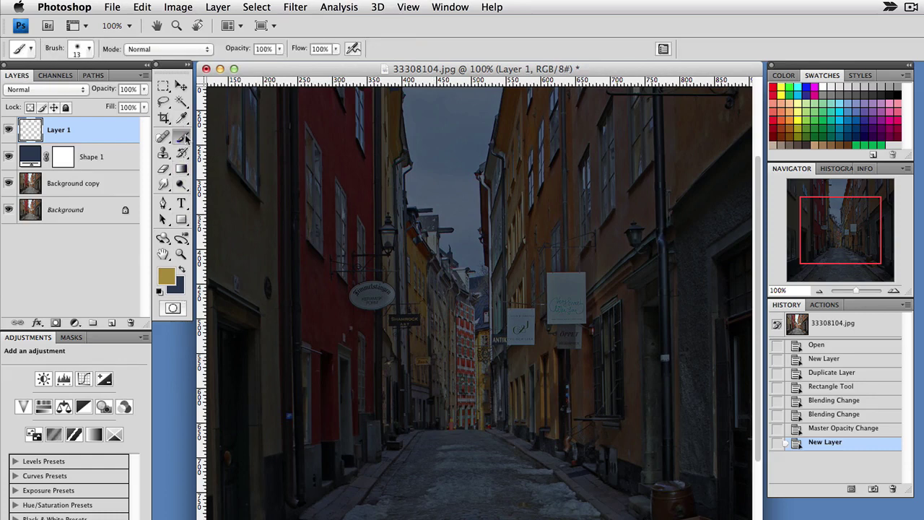
pyautogui.click(88, 48)
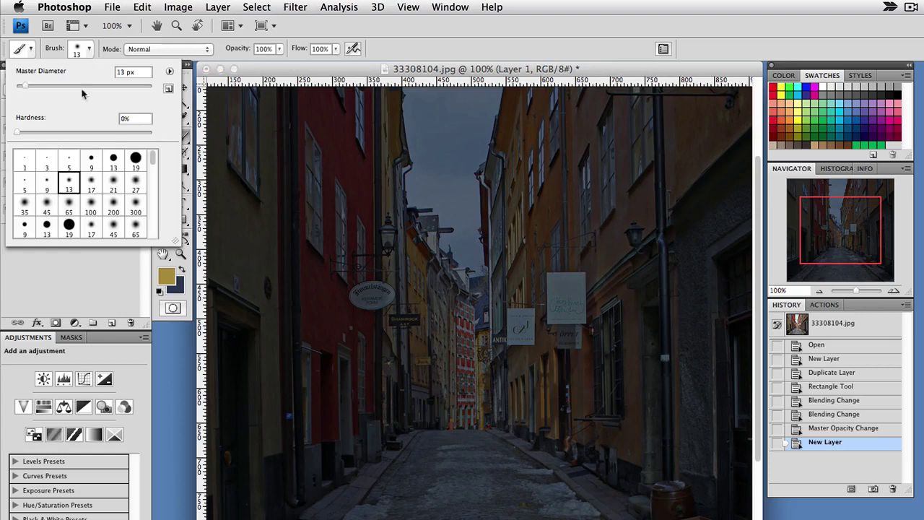
pyautogui.click(114, 182)
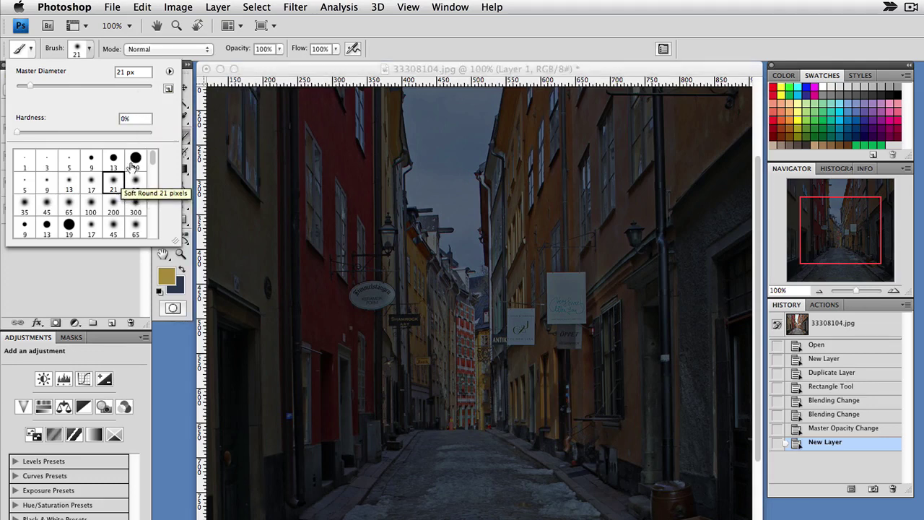
pyautogui.click(136, 158)
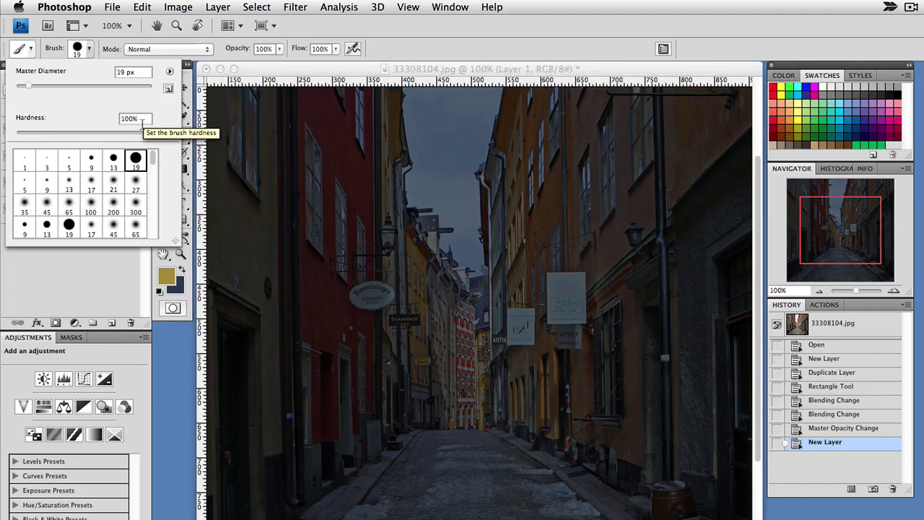
pyautogui.click(112, 184)
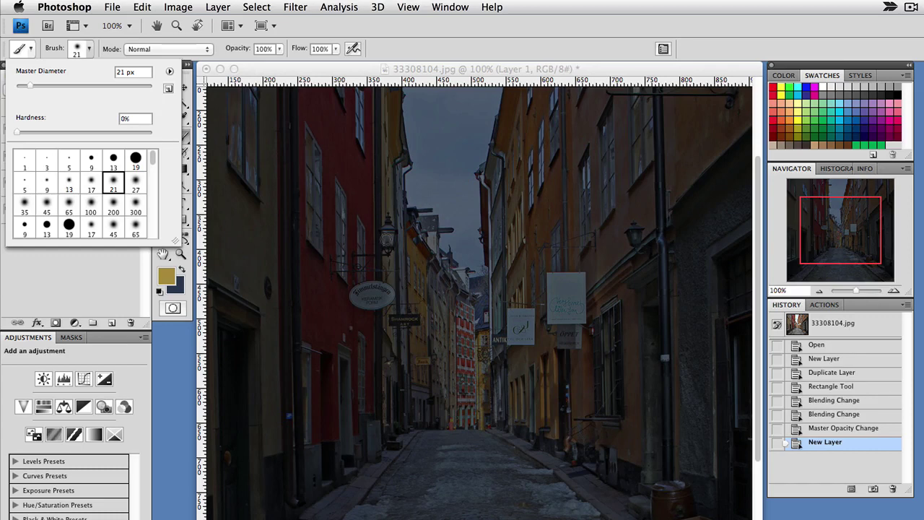
pyautogui.press('Return')
# Dab soft yellow dots on four lamps, using a 13 px soft brush for the last
pyautogui.click(386, 236)
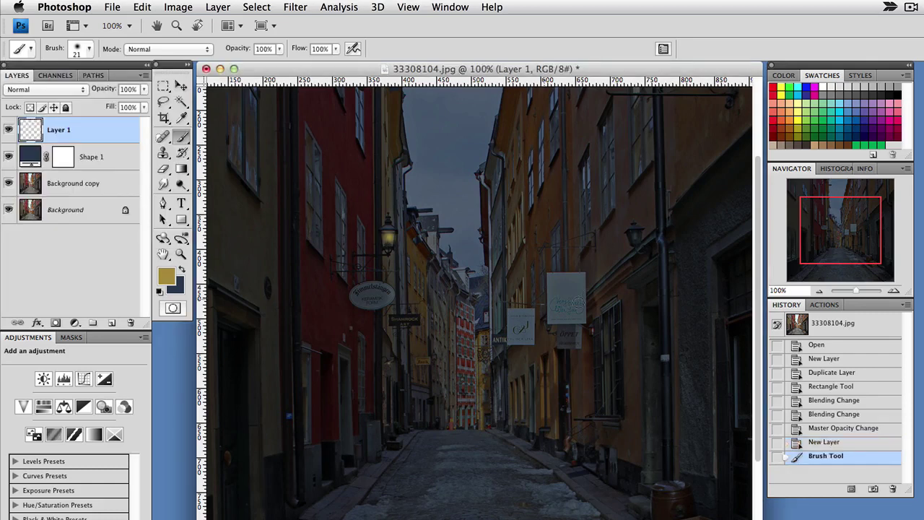
pyautogui.click(633, 237)
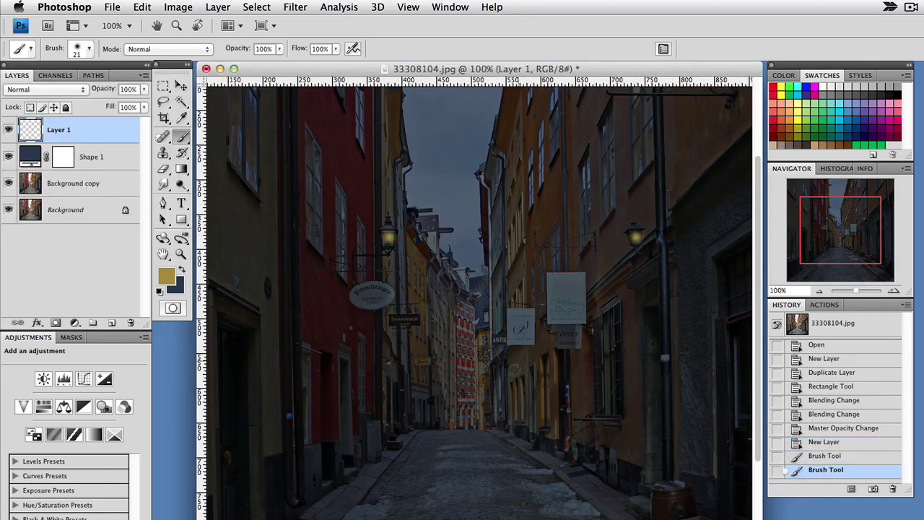
pyautogui.click(547, 326)
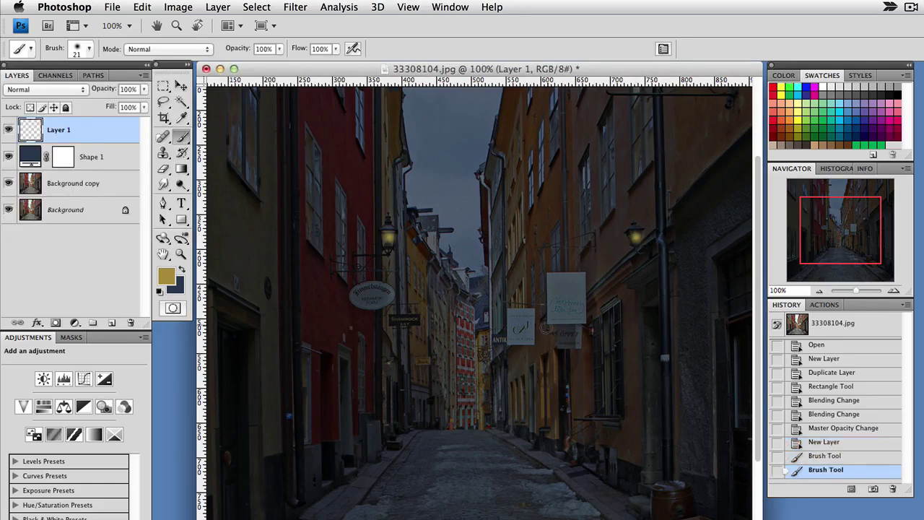
pyautogui.click(89, 49)
pyautogui.click(68, 184)
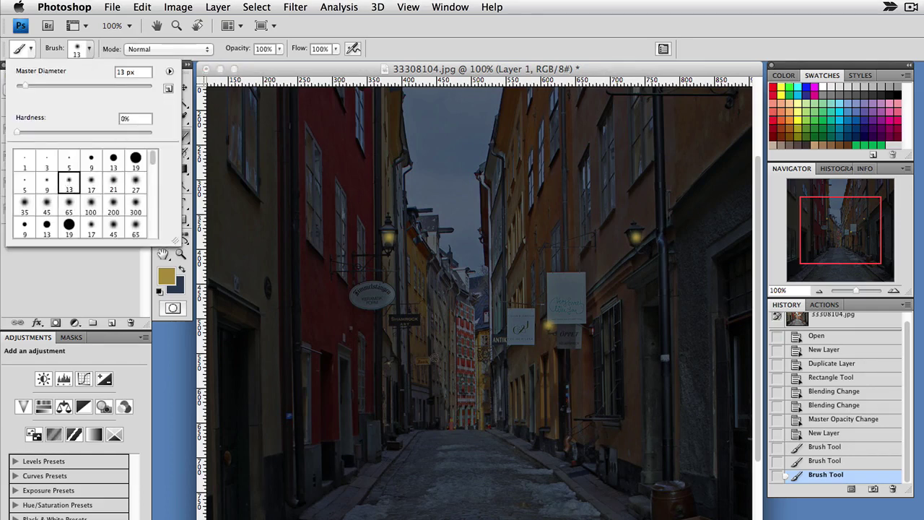
pyautogui.click(433, 358)
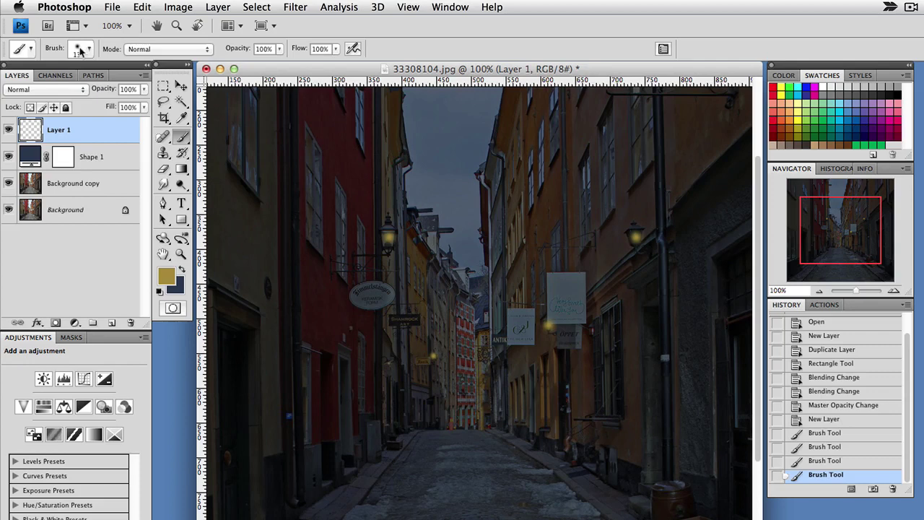
# Set Layer 1's blend mode to Color Dodge
pyautogui.click(72, 90)
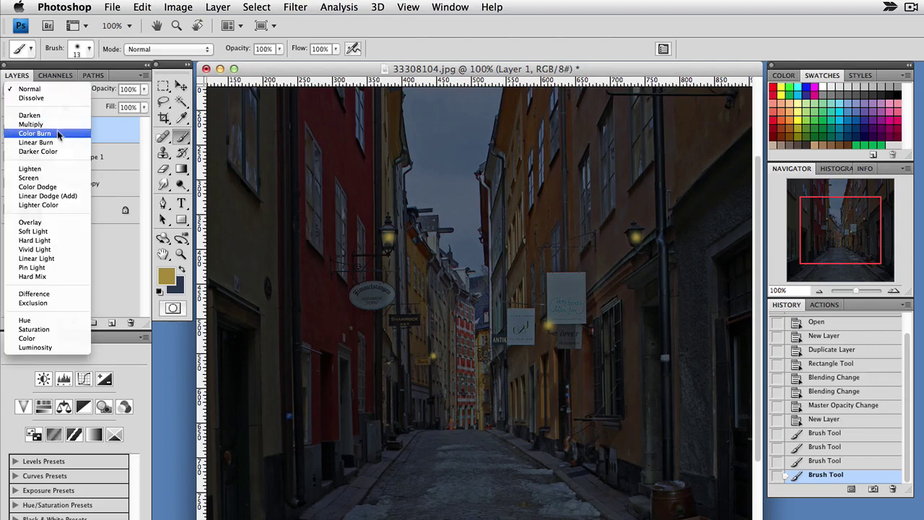
pyautogui.click(51, 90)
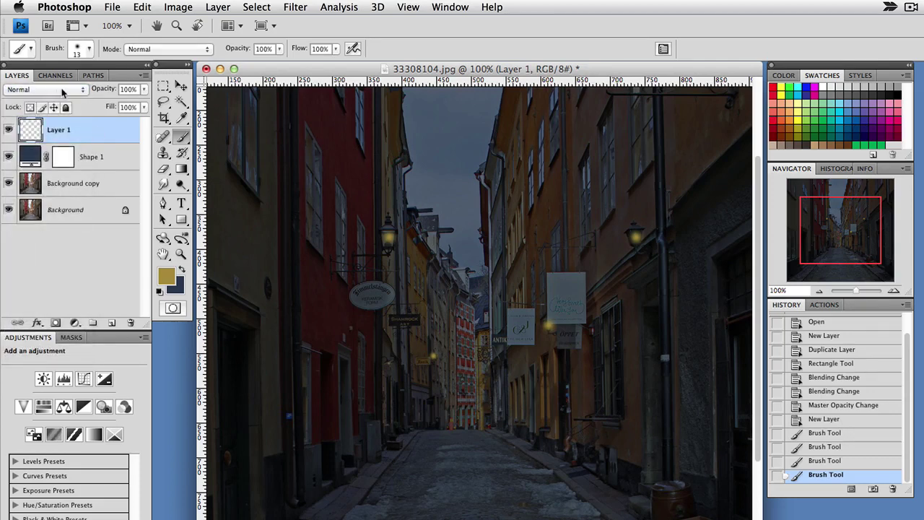
pyautogui.click(59, 91)
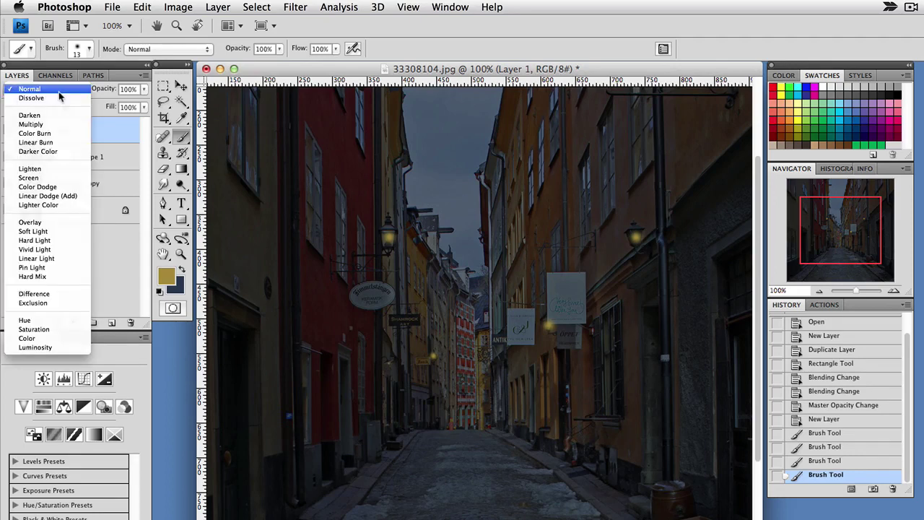
pyautogui.click(58, 189)
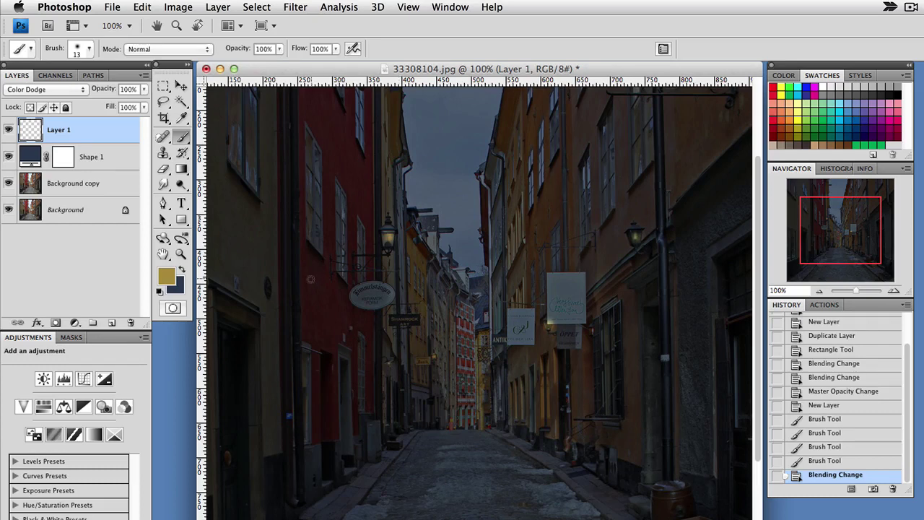
pyautogui.click(42, 157)
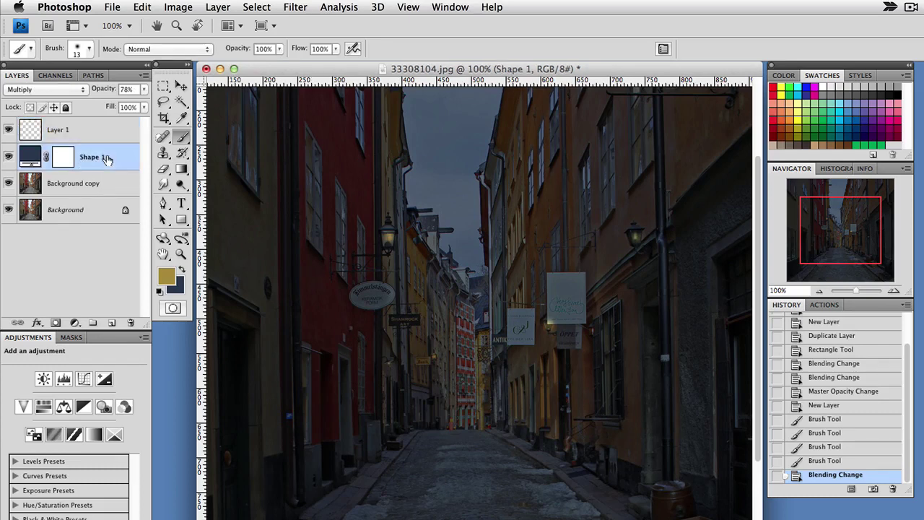
pyautogui.click(86, 129)
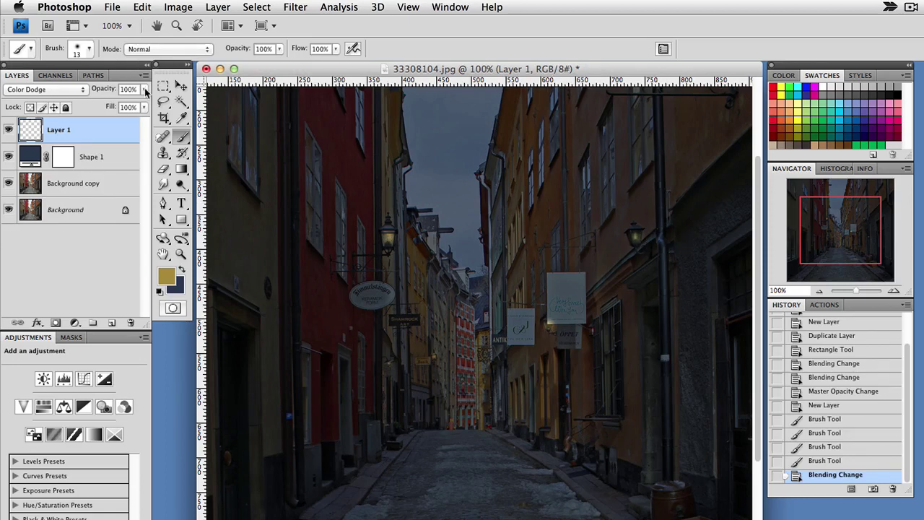
# Try Layer 1 at 76% opacity, then return it to 100%
pyautogui.click(145, 90)
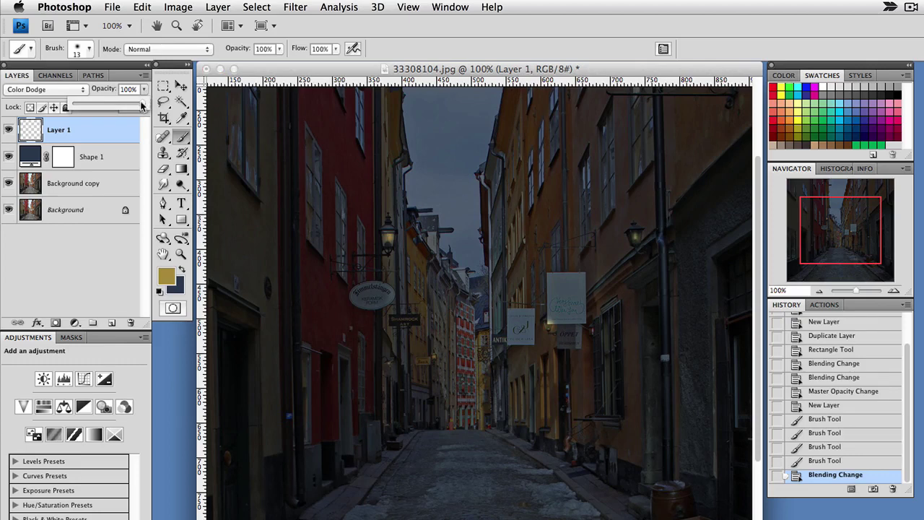
pyautogui.moveTo(142, 107); pyautogui.dragTo(126, 106)
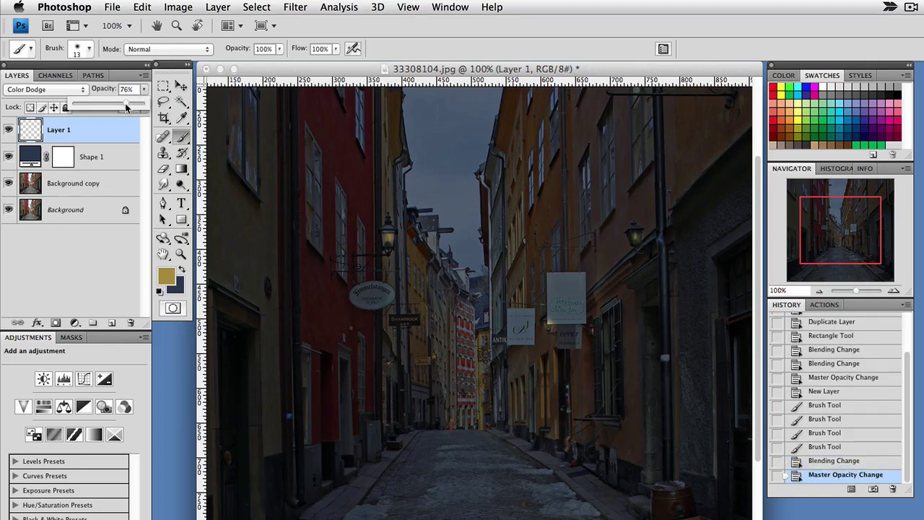
pyautogui.moveTo(139, 106); pyautogui.dragTo(147, 107)
pyautogui.click(87, 275)
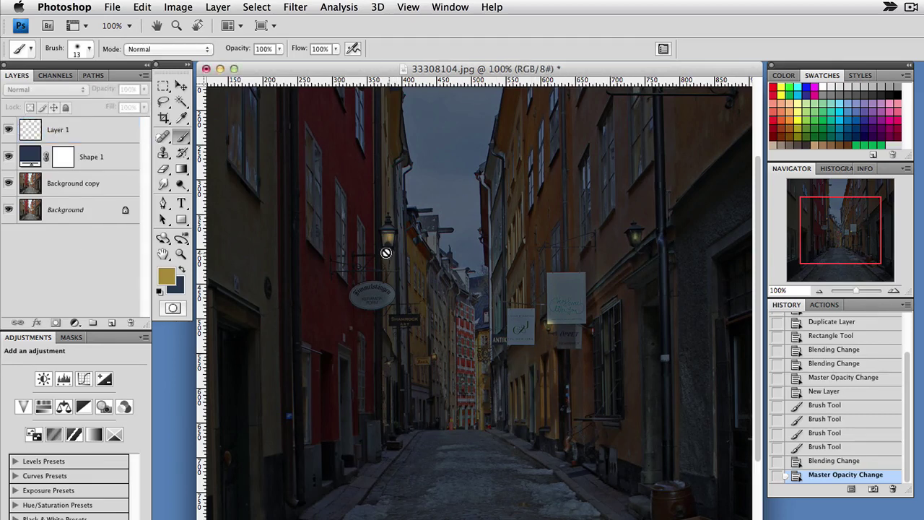
pyautogui.click(103, 134)
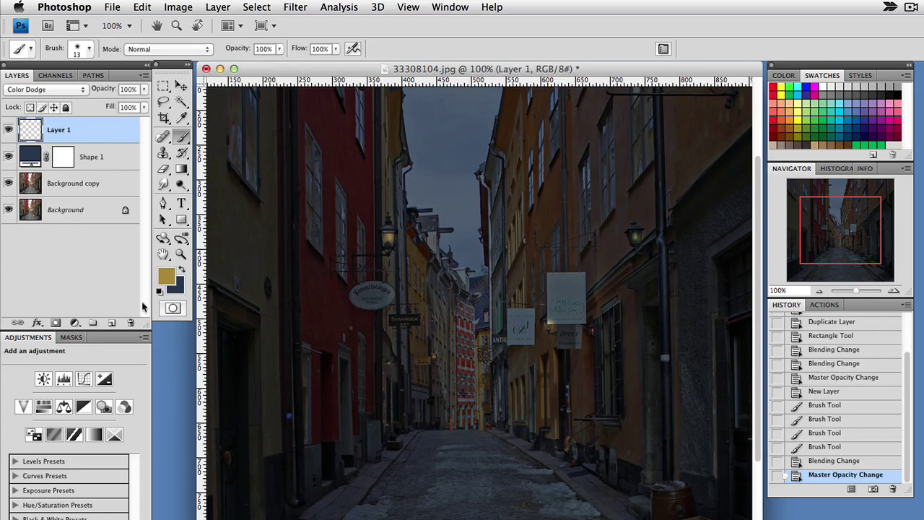
# Add an empty Layer 2 and choose the 45 px soft round brush
pyautogui.click(112, 322)
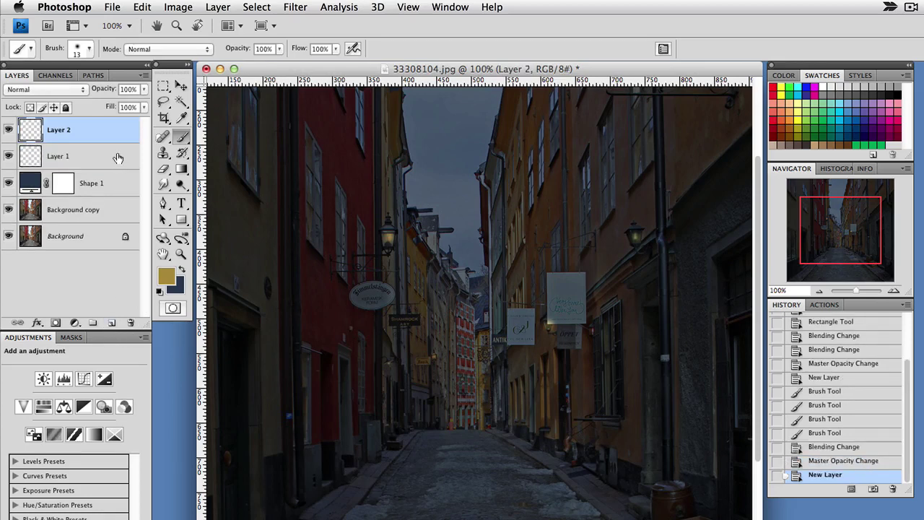
pyautogui.click(89, 49)
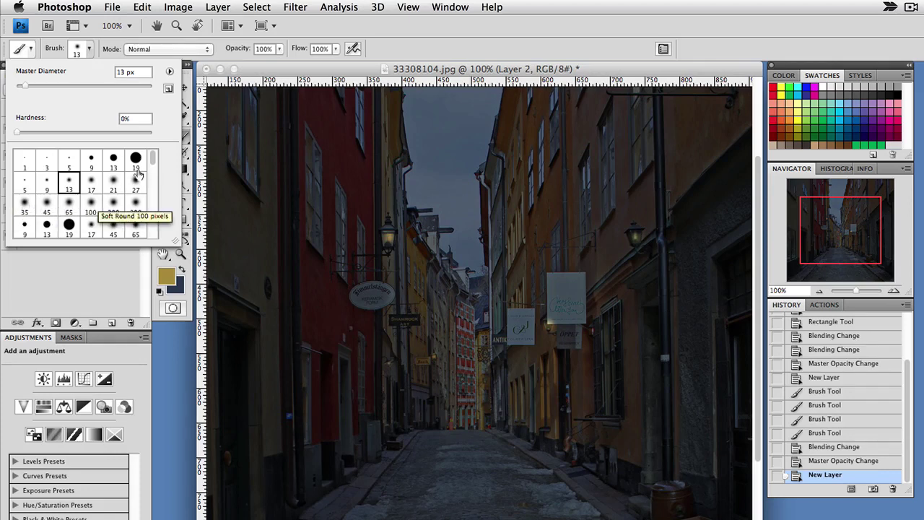
pyautogui.click(47, 204)
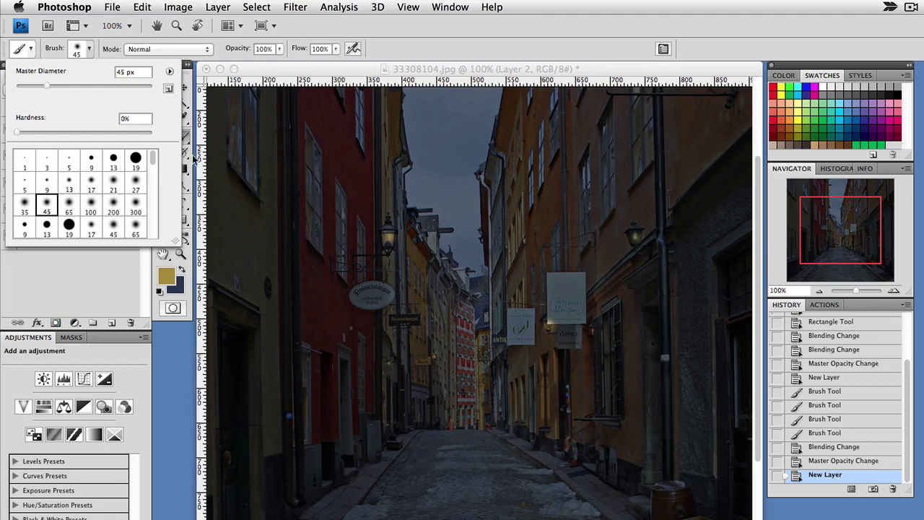
pyautogui.press('Return')
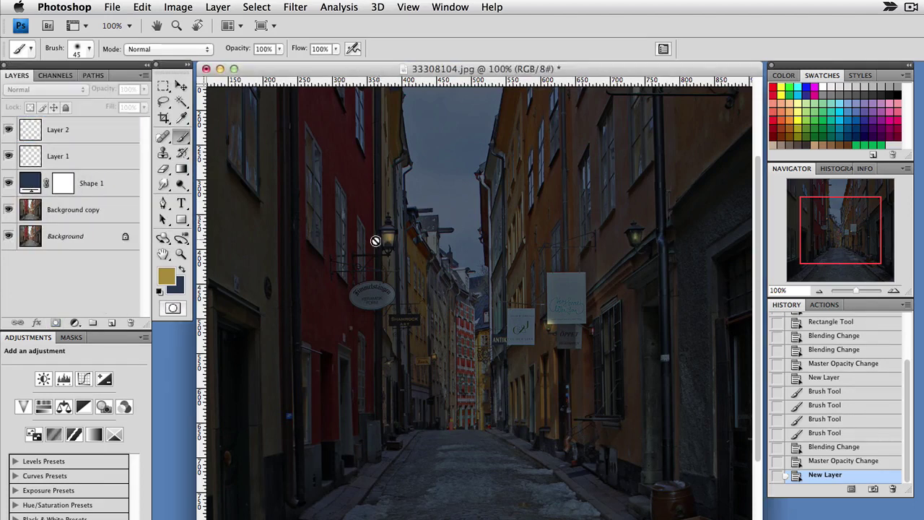
pyautogui.click(54, 134)
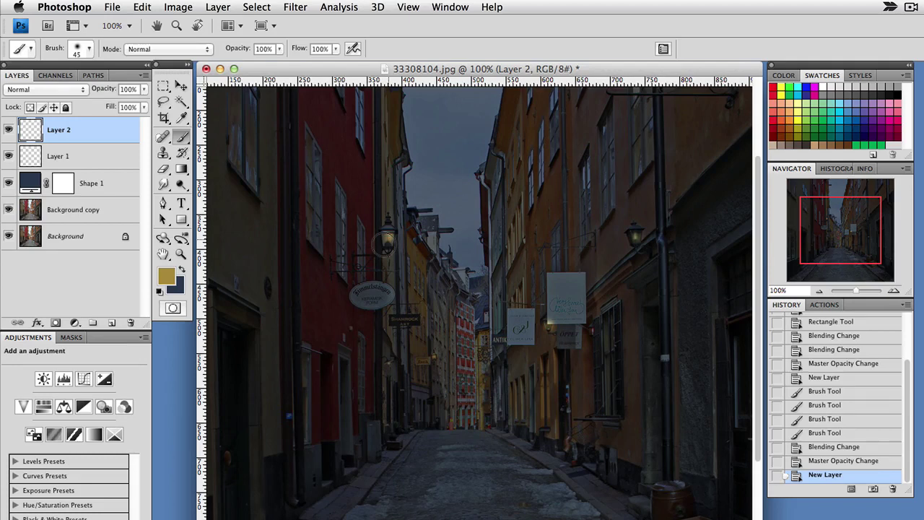
# Paint 45 px glows on three lamps and a 27 px glow on the distant lamp
pyautogui.click(385, 244)
pyautogui.click(631, 240)
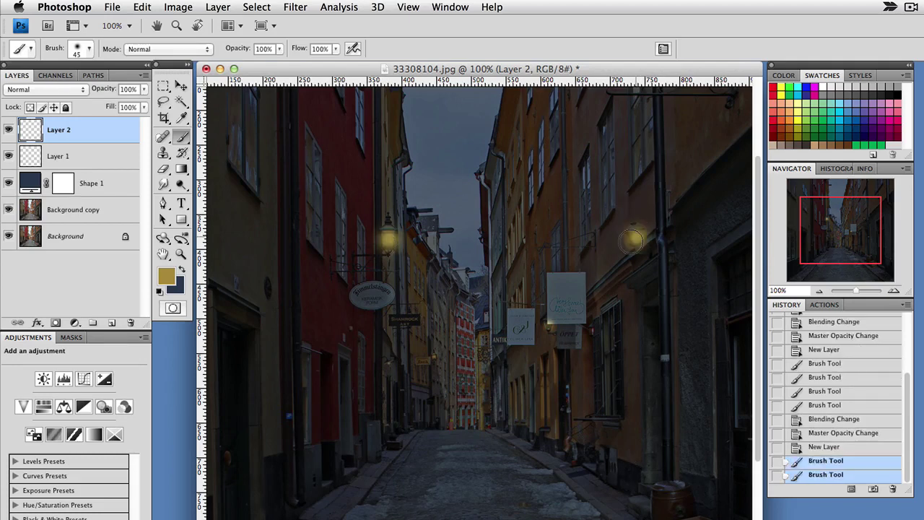
pyautogui.click(548, 326)
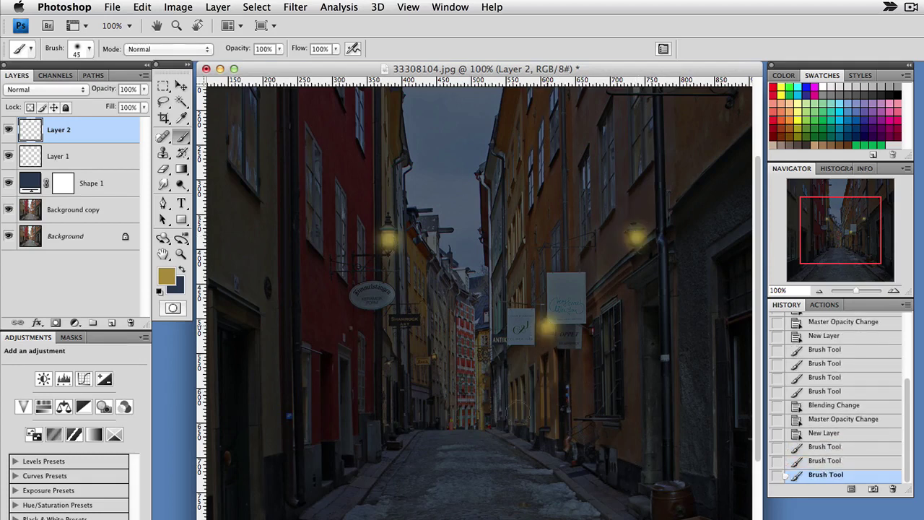
pyautogui.click(89, 49)
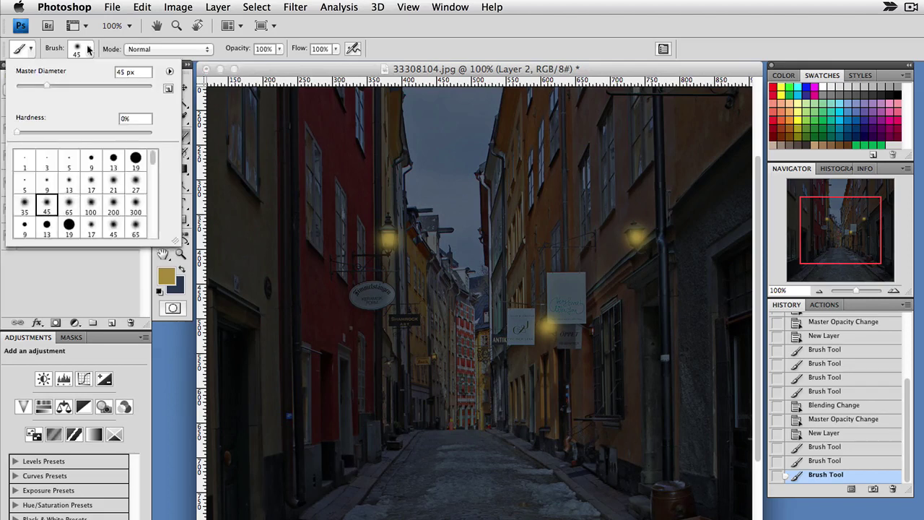
pyautogui.click(135, 185)
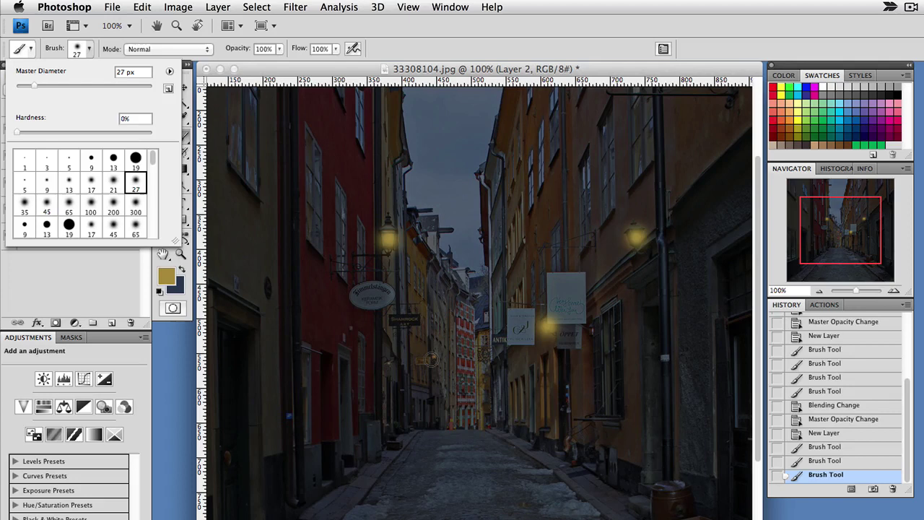
pyautogui.click(429, 359)
# Set Layer 2 to Color Dodge at 69% opacity and deselect it
pyautogui.click(70, 89)
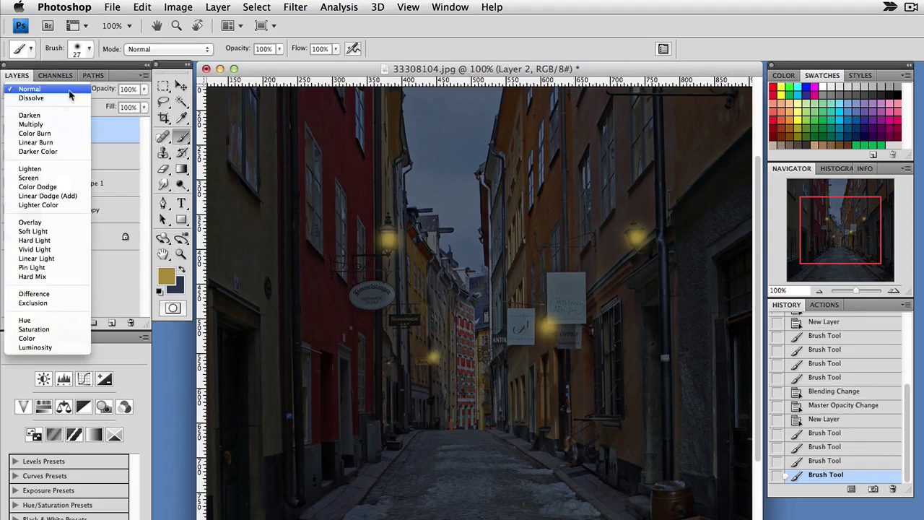
pyautogui.click(56, 187)
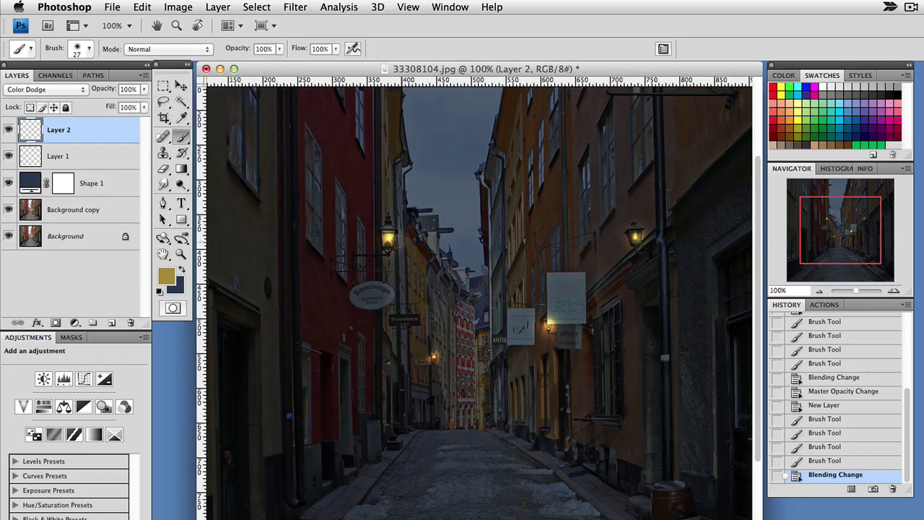
pyautogui.moveTo(143, 87); pyautogui.dragTo(134, 108)
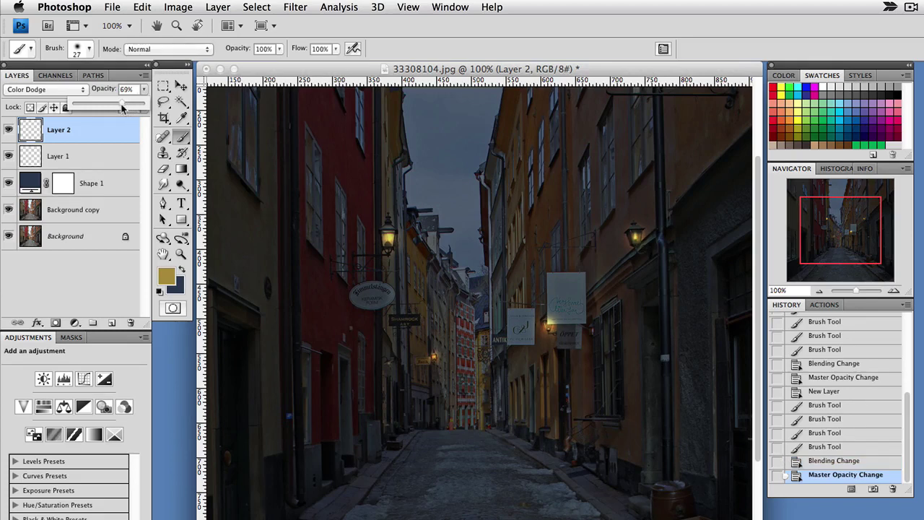
pyautogui.click(112, 264)
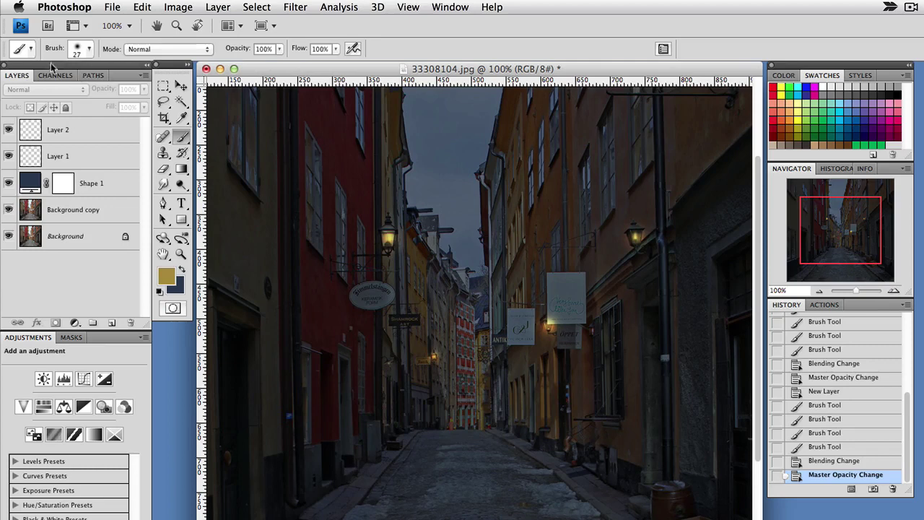
pyautogui.click(89, 47)
# Choose the 100 px soft round brush and add an empty Layer 3 above Layer 2
pyautogui.click(89, 47)
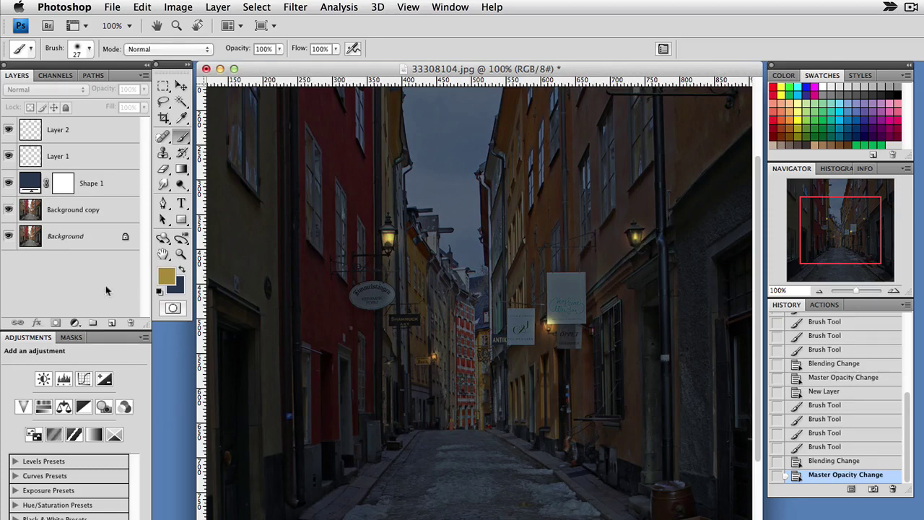
pyautogui.click(89, 49)
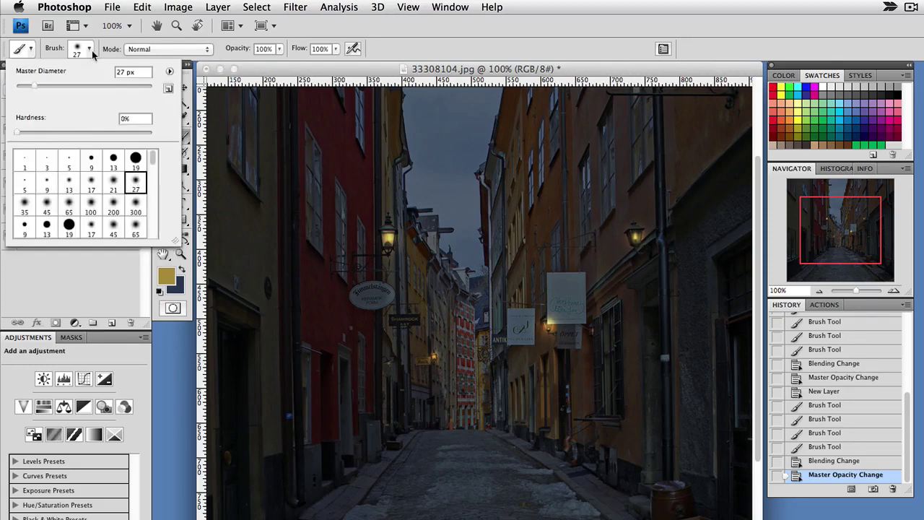
pyautogui.click(92, 205)
pyautogui.click(102, 277)
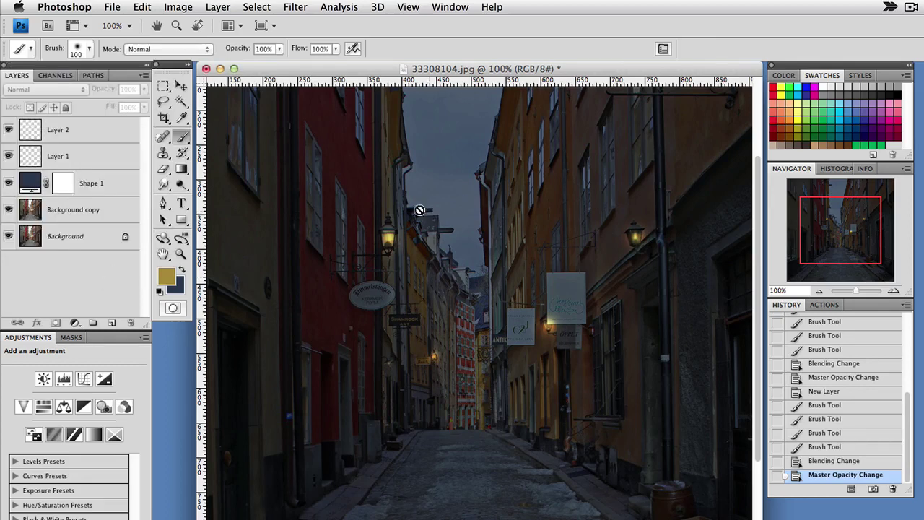
pyautogui.click(120, 136)
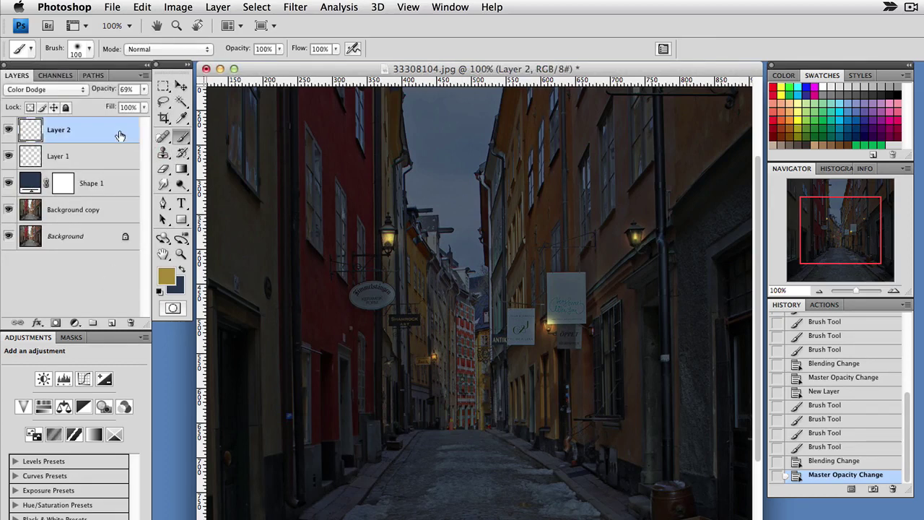
pyautogui.click(112, 323)
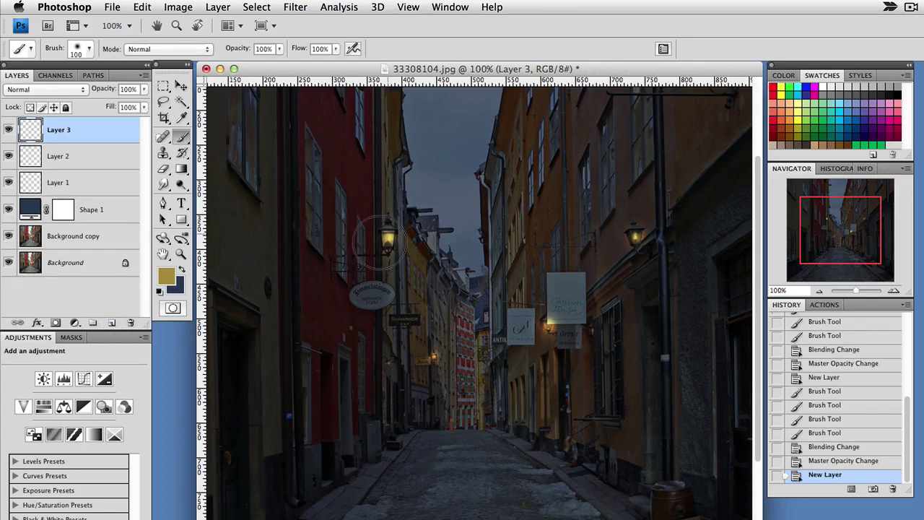
# Paint 139 px soft yellow glows over the left and right wall lanterns
pyautogui.click(92, 47)
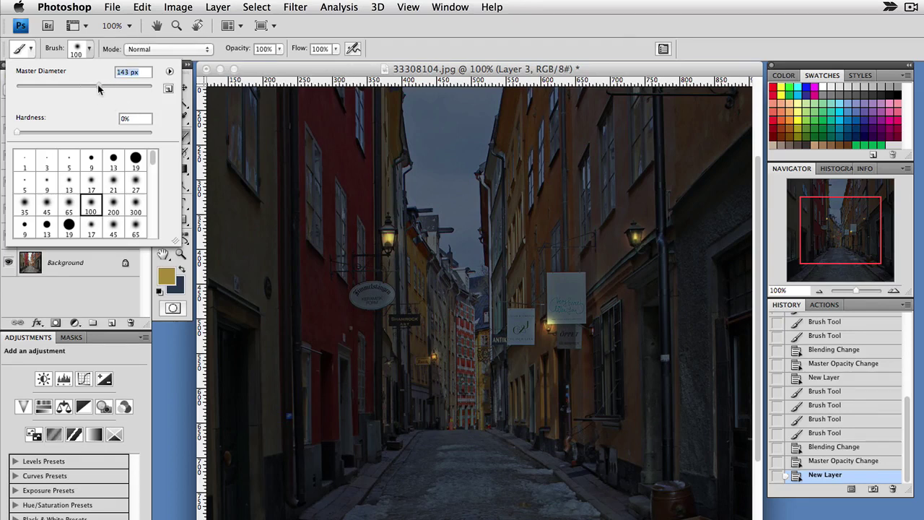
pyautogui.moveTo(98, 85); pyautogui.dragTo(97, 84)
pyautogui.click(386, 232)
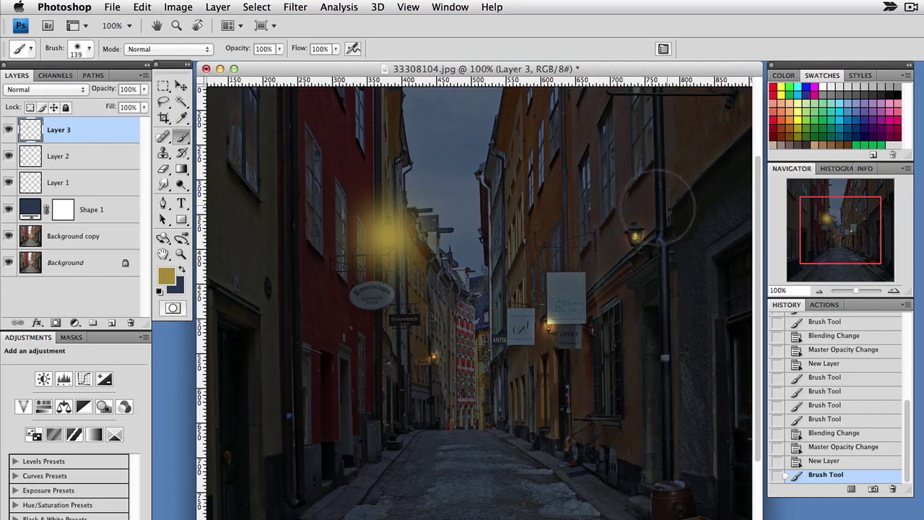
pyautogui.click(636, 232)
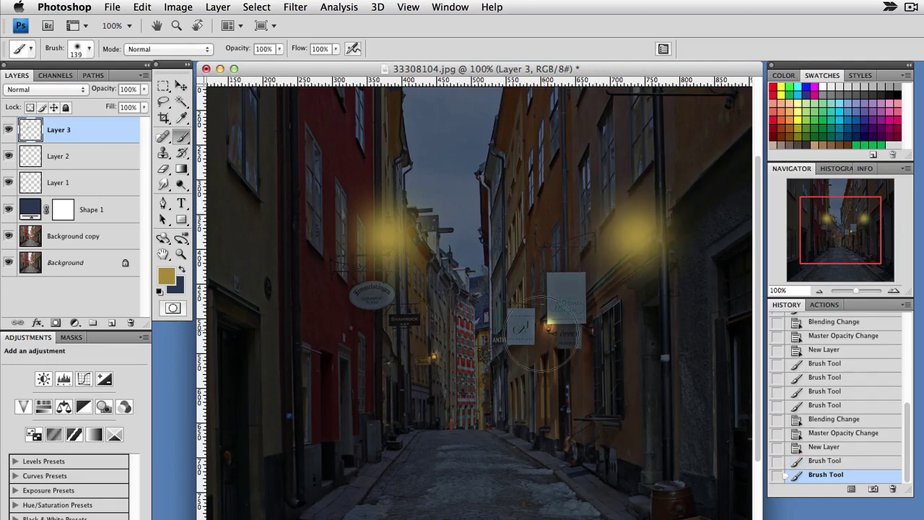
# Paint a 100 px glow over the sign lamp and a 65 px glow on the distant lamp
pyautogui.click(90, 50)
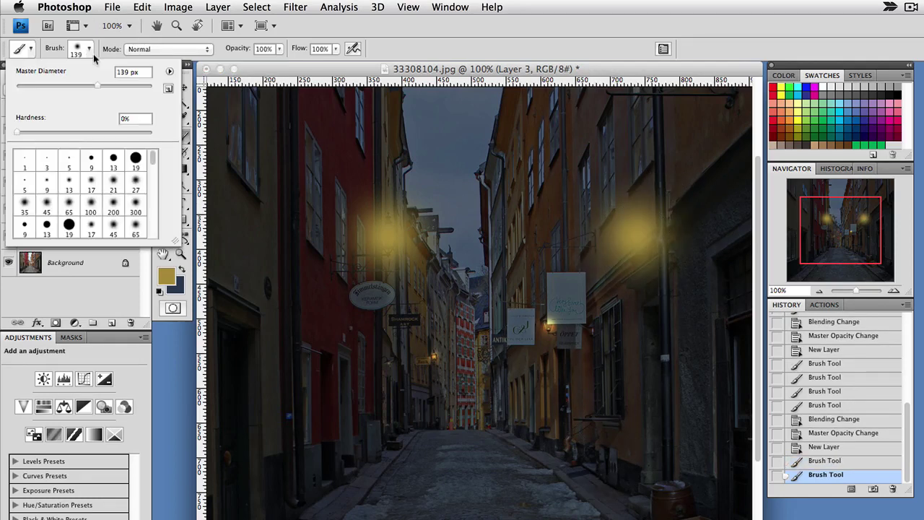
pyautogui.click(91, 205)
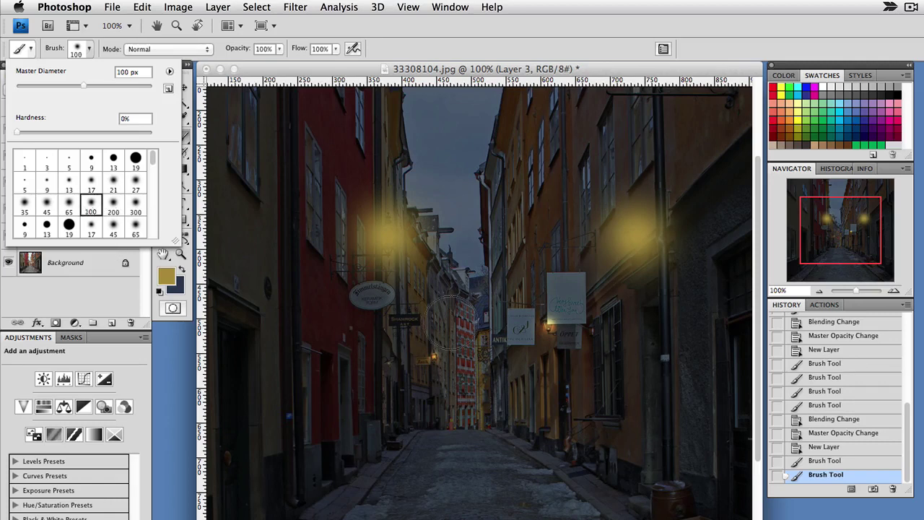
pyautogui.click(551, 326)
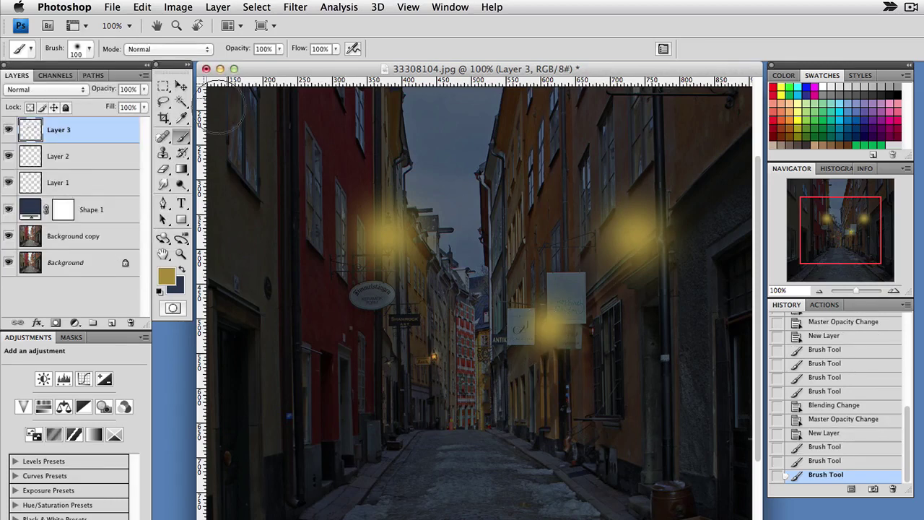
pyautogui.click(89, 49)
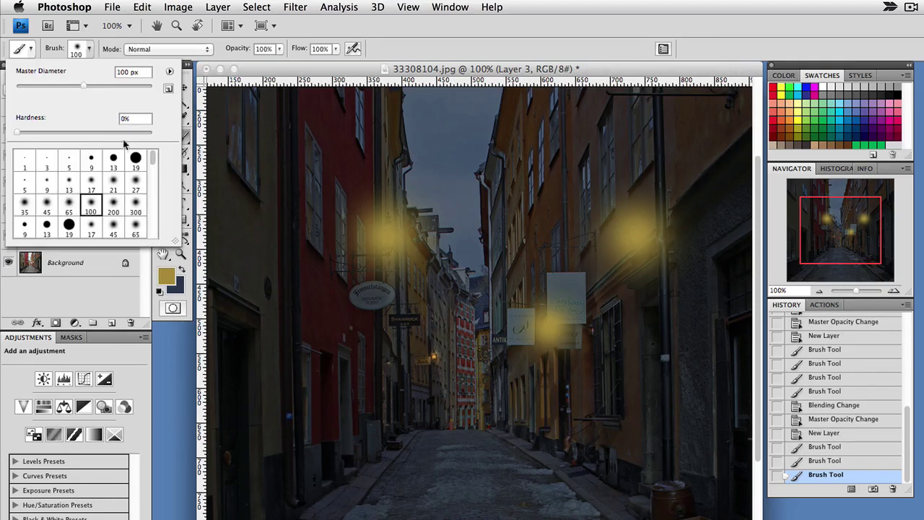
pyautogui.click(68, 207)
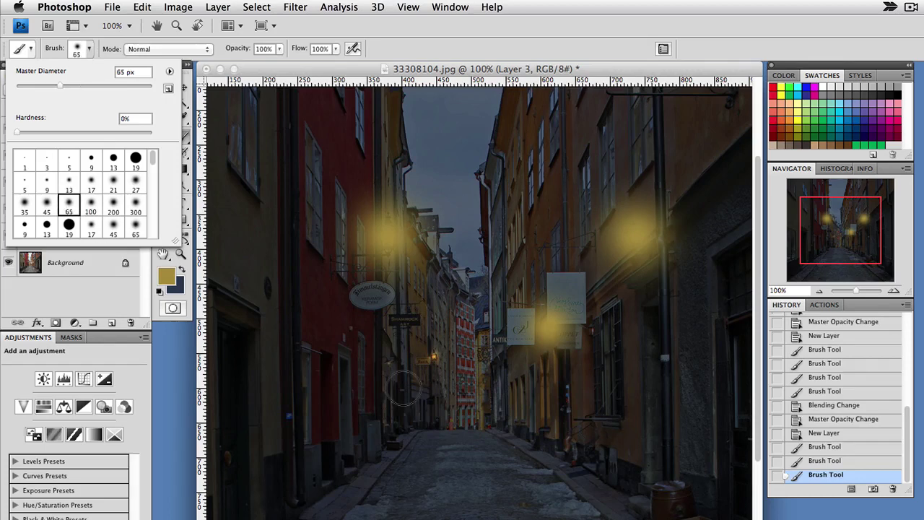
pyautogui.click(431, 359)
# Blend Layer 3 with Color Dodge at 76% opacity, then deselect it
pyautogui.click(53, 89)
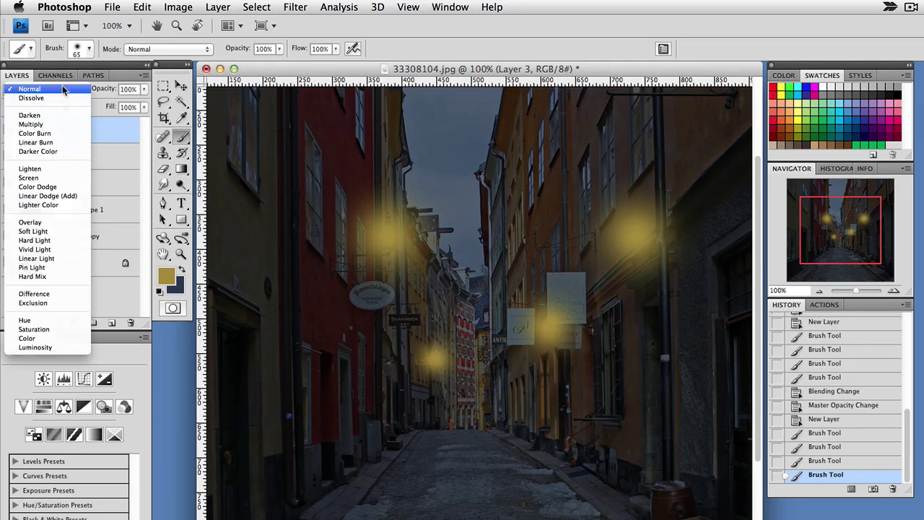
pyautogui.press('Escape')
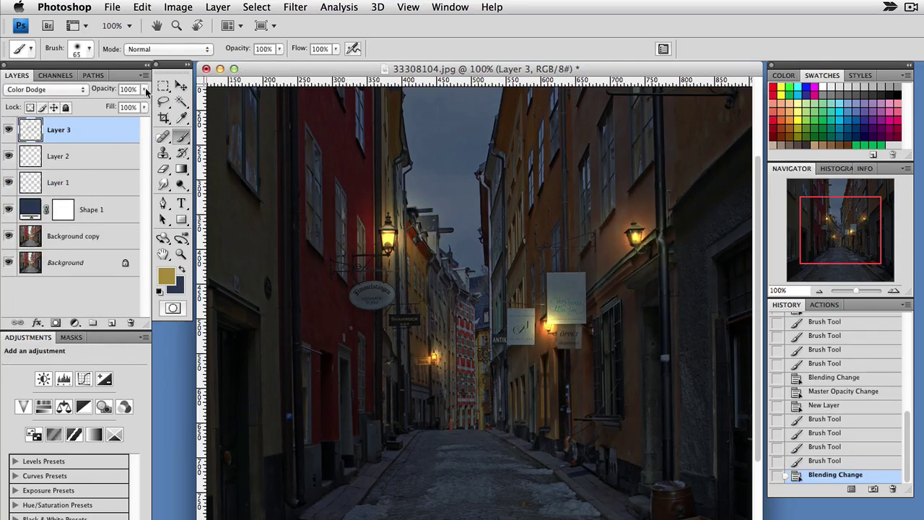
pyautogui.click(145, 89)
pyautogui.moveTo(142, 105); pyautogui.dragTo(132, 106)
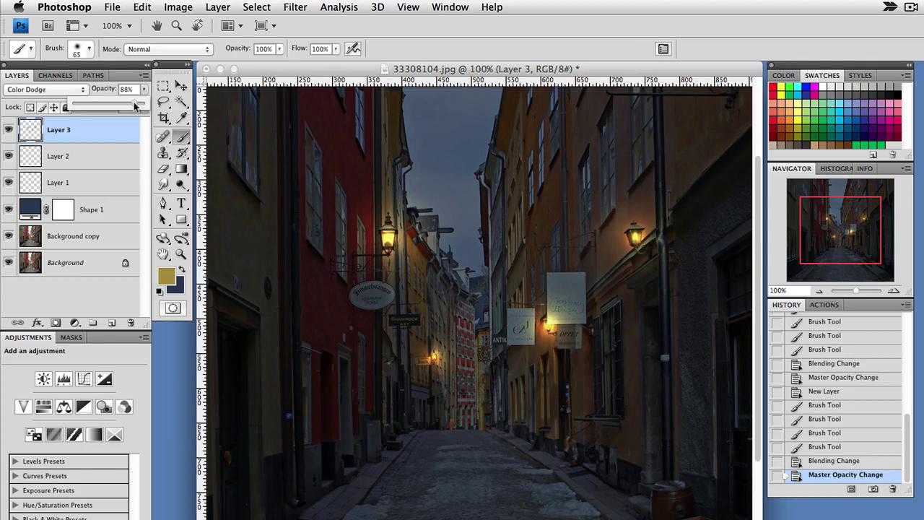
pyautogui.moveTo(129, 106); pyautogui.dragTo(120, 106)
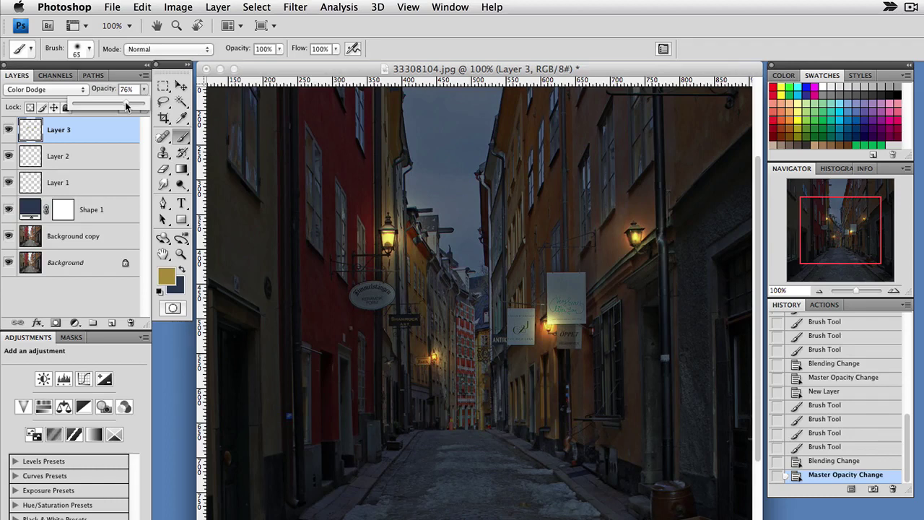
pyautogui.click(67, 299)
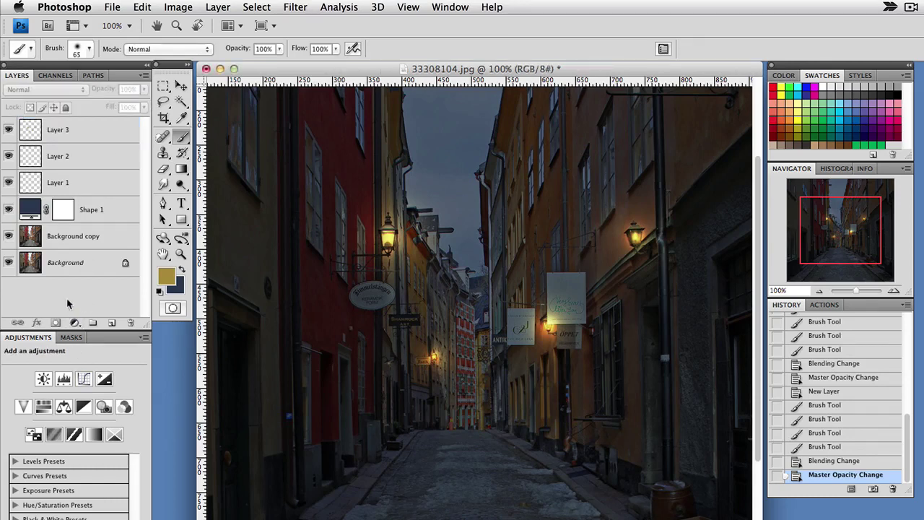
# Enlarge the soft round brush from 100 px to 168 px
pyautogui.click(87, 50)
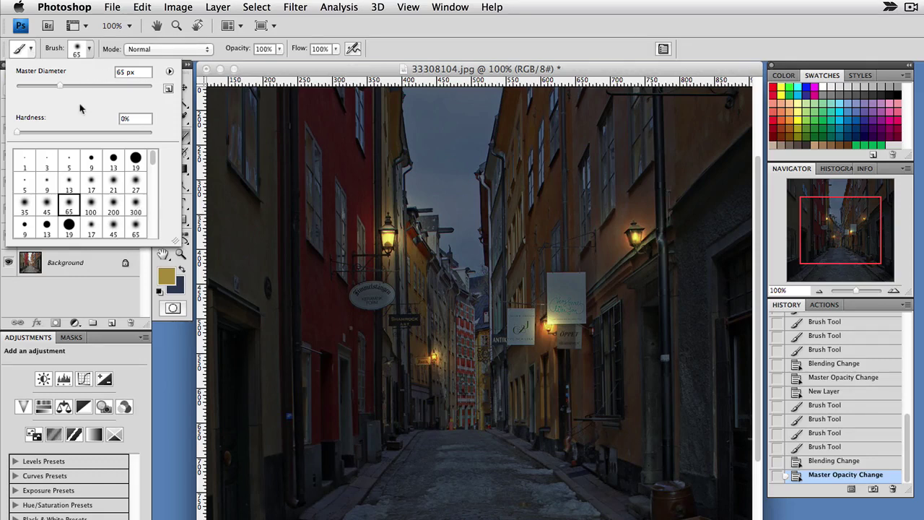
pyautogui.click(91, 205)
pyautogui.moveTo(83, 88); pyautogui.dragTo(94, 89)
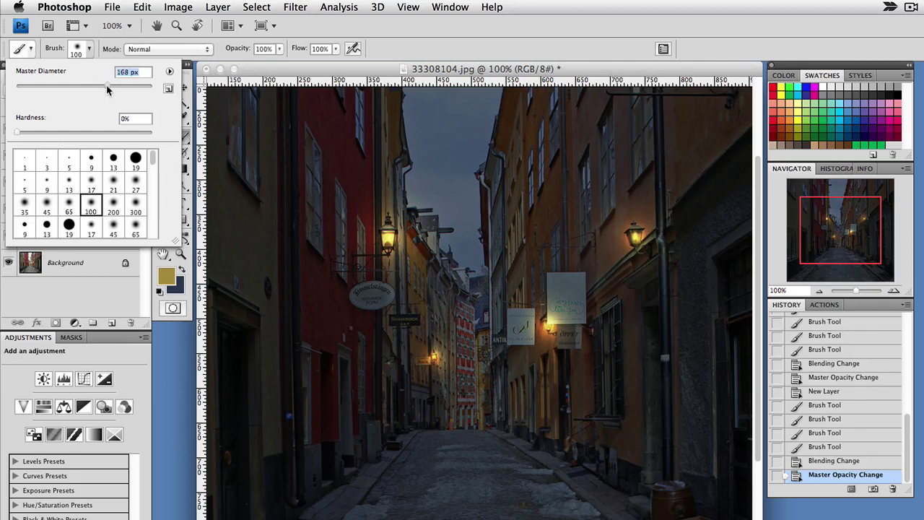
pyautogui.click(99, 300)
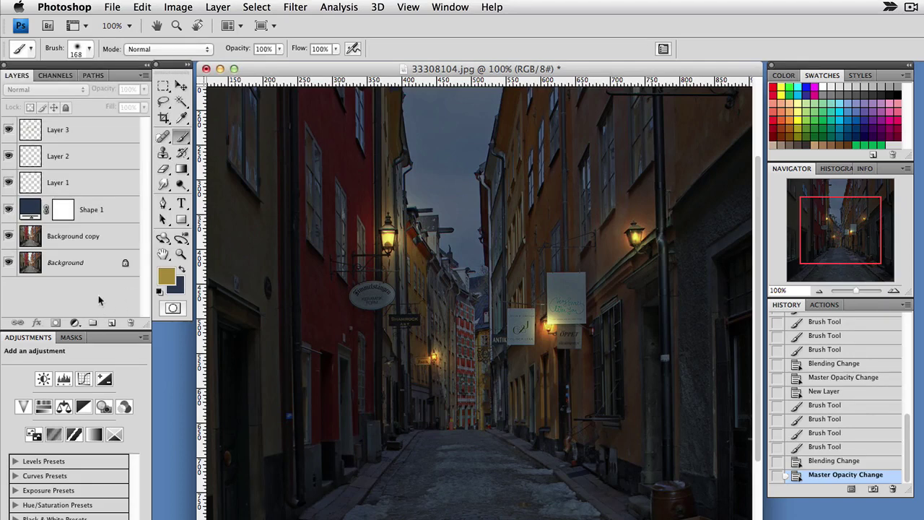
# Add an empty Layer 4 above Layer 3, undoing a test stroke on the red wall
pyautogui.click(56, 131)
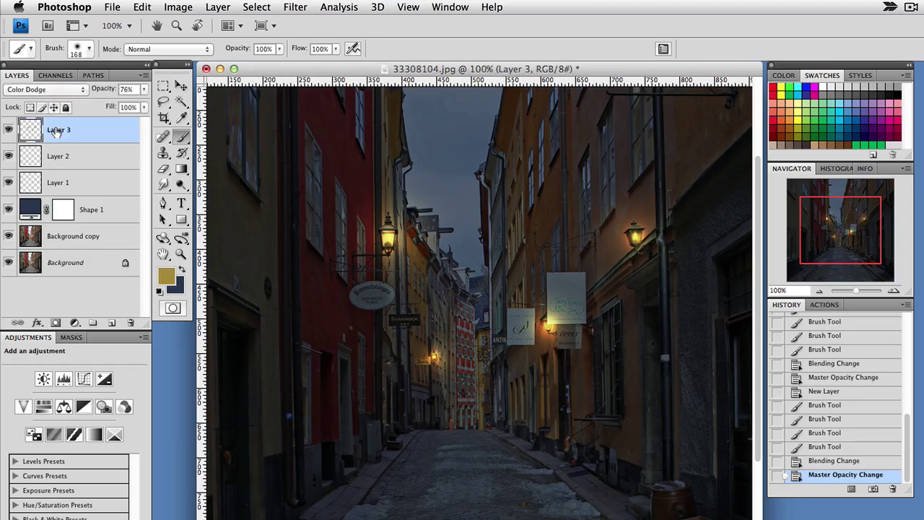
pyautogui.click(112, 324)
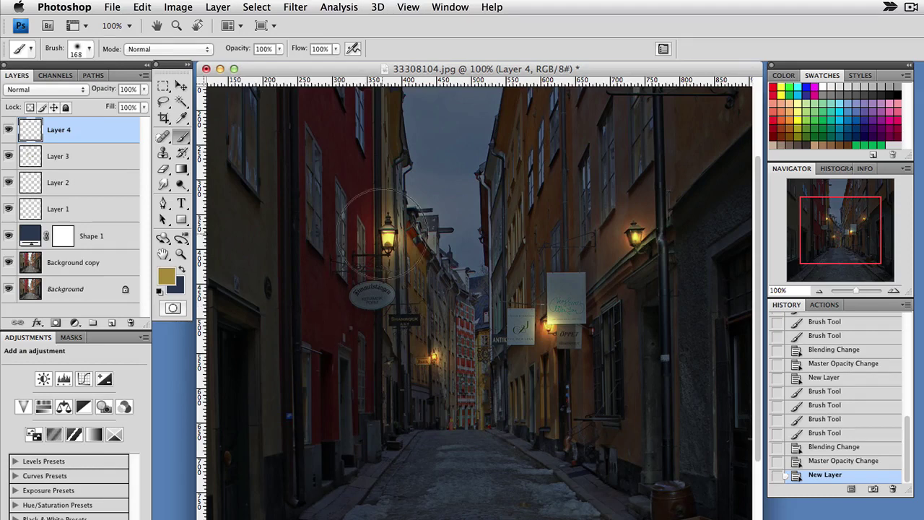
pyautogui.moveTo(368, 209)
pyautogui.mouseDown()
pyautogui.moveTo(378, 309)
pyautogui.moveTo(355, 376)
pyautogui.moveTo(351, 427)
pyautogui.mouseUp()
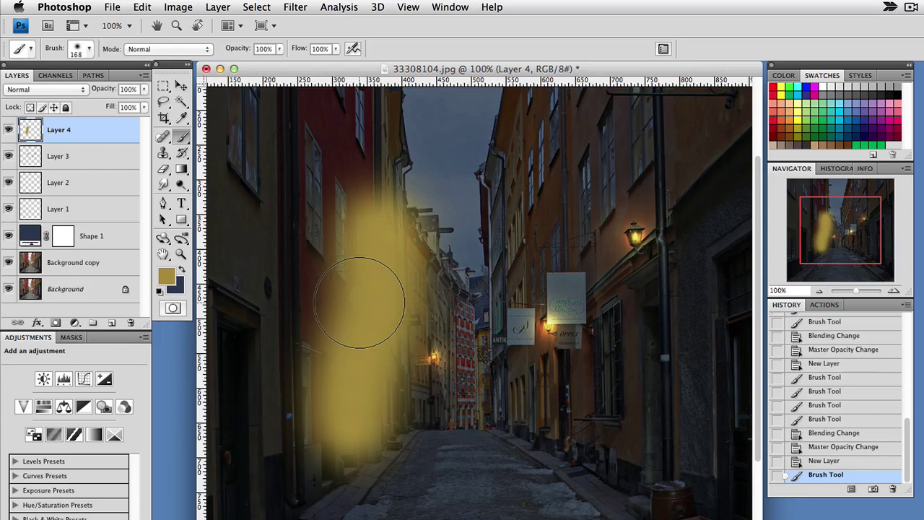
pyautogui.hotkey('ctrl', 'z')
pyautogui.click(34, 91)
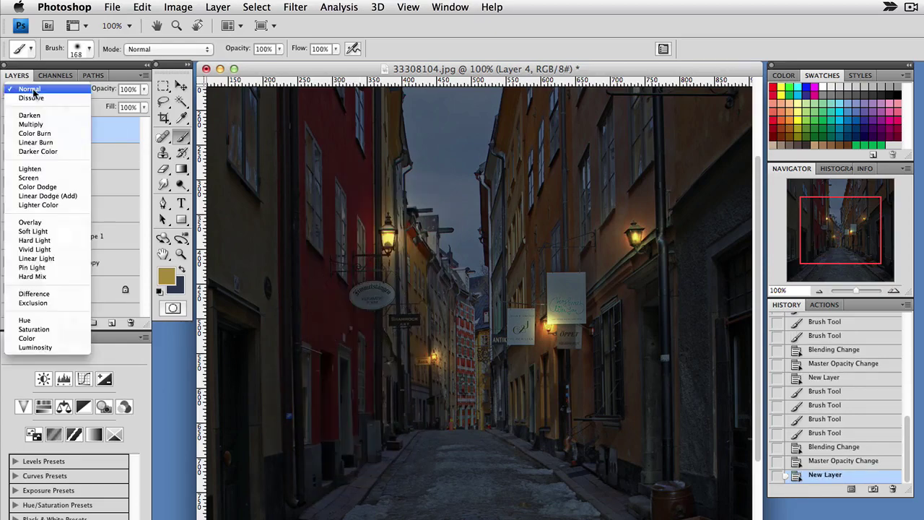
# Set Layer 4 to Color Dodge and paint golden strokes down the red wall to the sidewalk
pyautogui.click(37, 186)
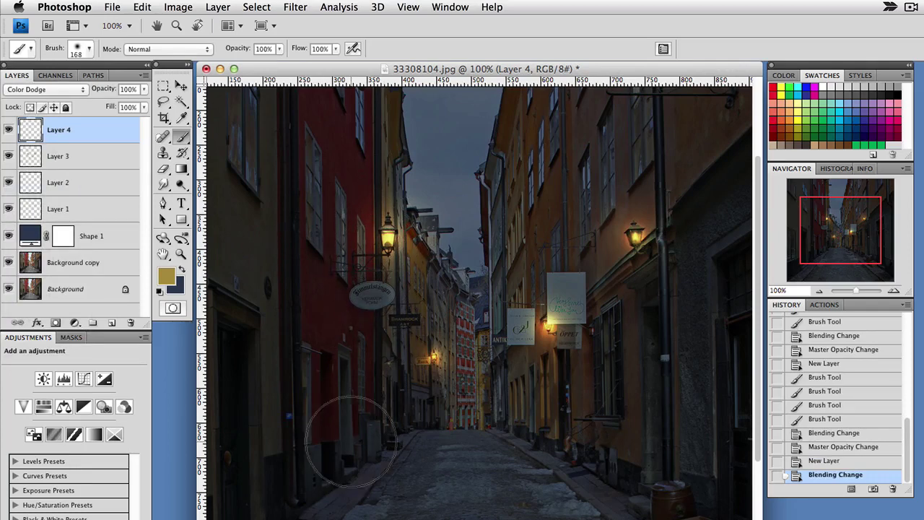
pyautogui.moveTo(368, 220); pyautogui.dragTo(360, 390)
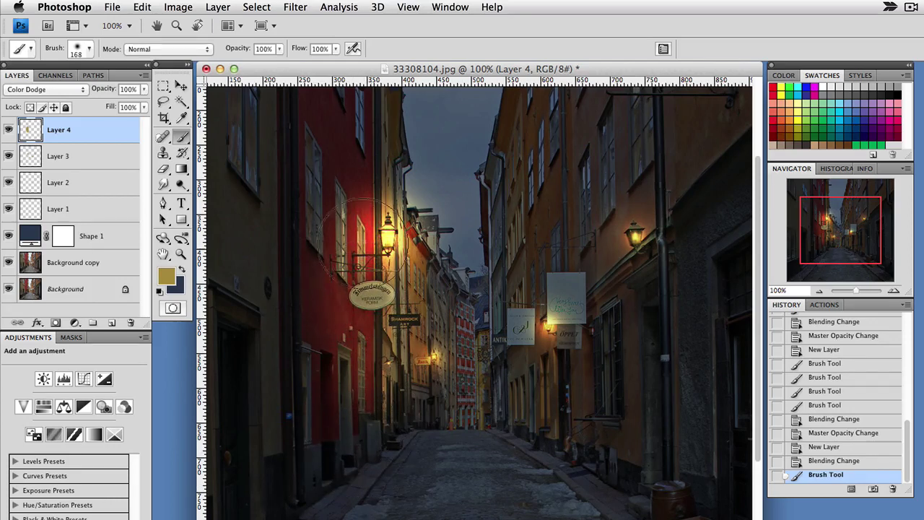
pyautogui.moveTo(341, 312); pyautogui.dragTo(336, 472)
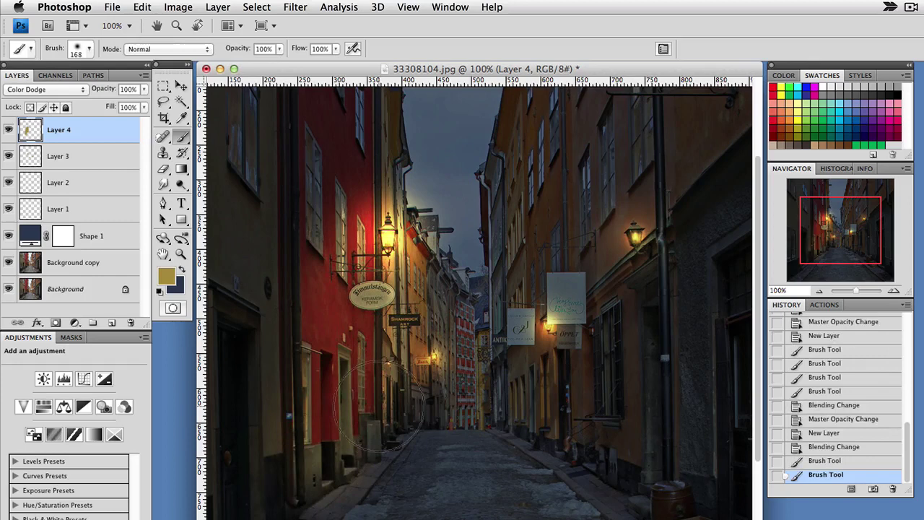
pyautogui.moveTo(359, 443)
pyautogui.mouseDown()
pyautogui.moveTo(365, 436)
pyautogui.moveTo(296, 485)
pyautogui.mouseUp()
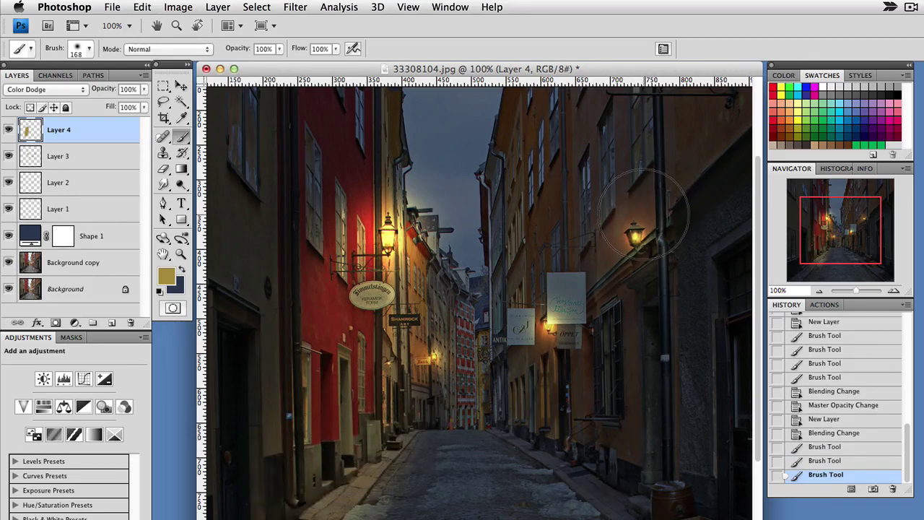
# Brighten the right-hand orange wall around its lantern down to the street
pyautogui.moveTo(640, 207)
pyautogui.mouseDown()
pyautogui.moveTo(609, 319)
pyautogui.moveTo(624, 341)
pyautogui.moveTo(618, 437)
pyautogui.mouseUp()
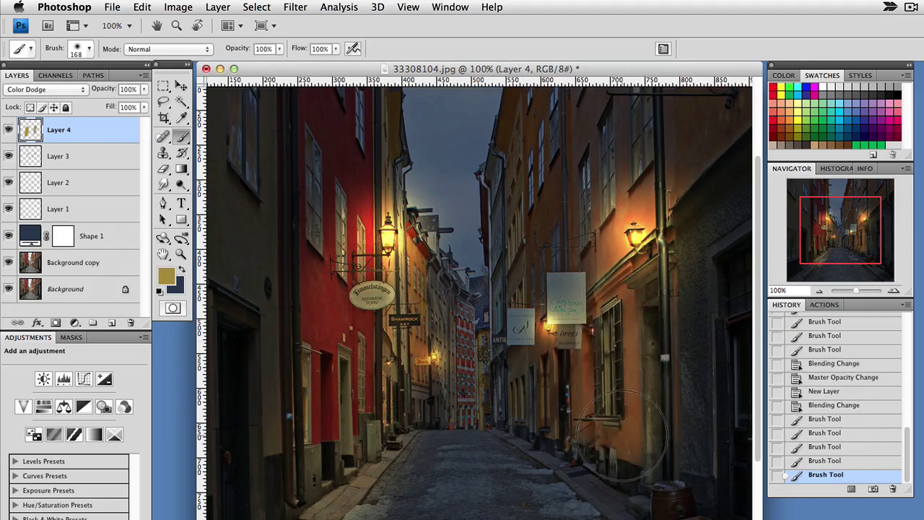
pyautogui.moveTo(676, 213)
pyautogui.mouseDown()
pyautogui.moveTo(701, 155)
pyautogui.moveTo(693, 144)
pyautogui.moveTo(607, 181)
pyautogui.moveTo(599, 238)
pyautogui.mouseUp()
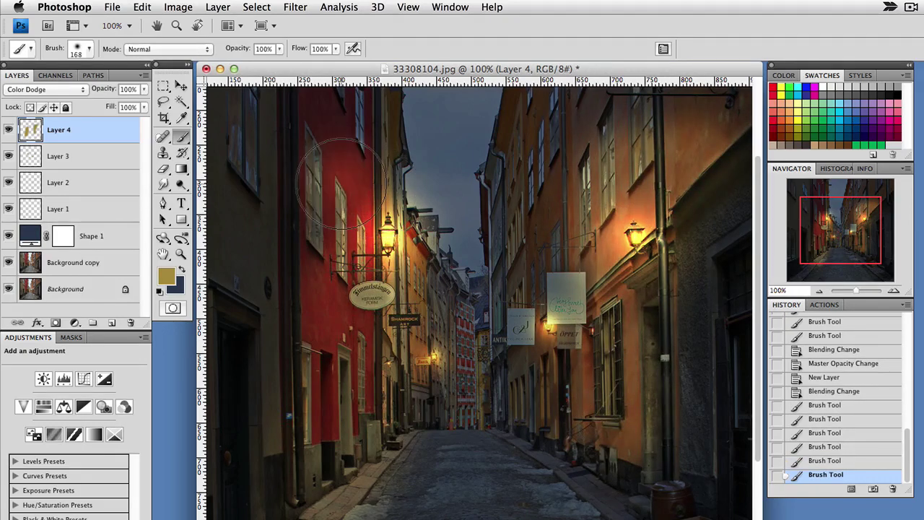
pyautogui.moveTo(686, 332)
pyautogui.mouseDown()
pyautogui.moveTo(650, 339)
pyautogui.moveTo(655, 272)
pyautogui.mouseUp()
pyautogui.moveTo(649, 223)
pyautogui.mouseDown()
pyautogui.moveTo(671, 289)
pyautogui.moveTo(650, 462)
pyautogui.mouseUp()
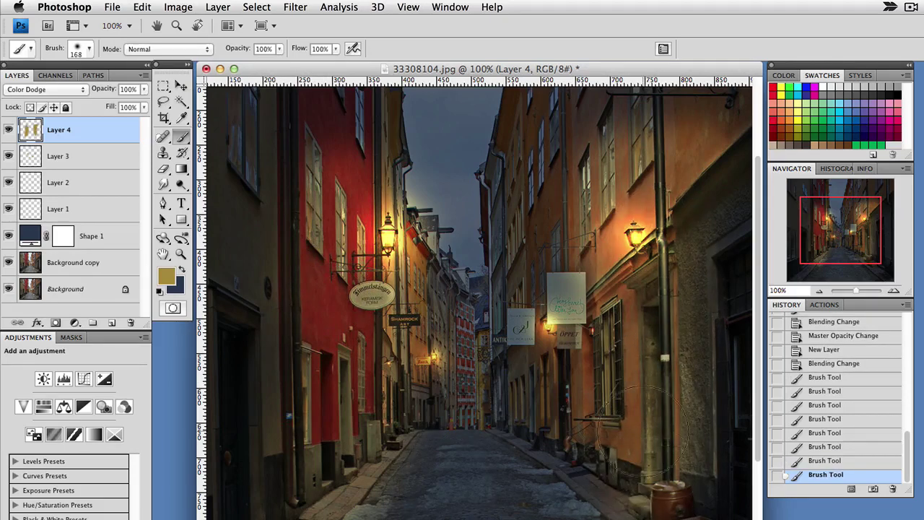
pyautogui.moveTo(568, 435)
pyautogui.mouseDown()
pyautogui.moveTo(563, 469)
pyautogui.moveTo(614, 498)
pyautogui.mouseUp()
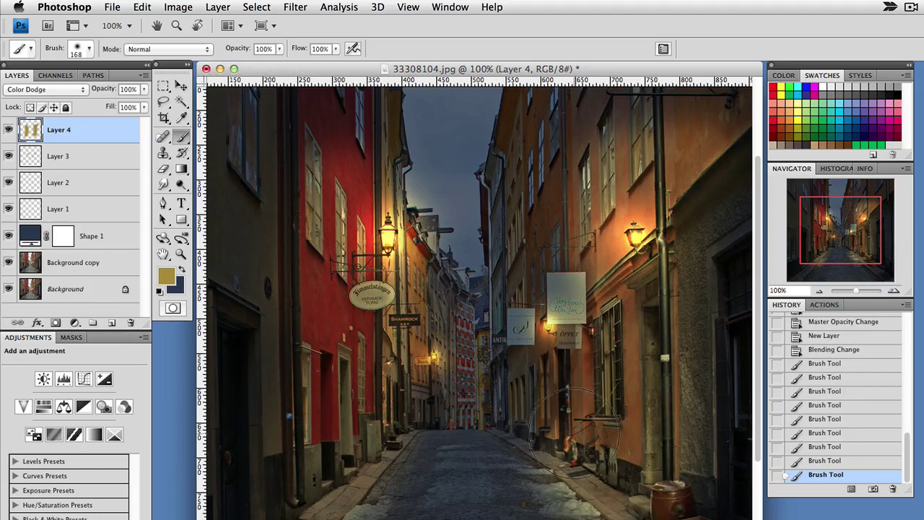
# Paint a yellow glow over the hanging shop signs, checking it with undo and redo
pyautogui.moveTo(556, 310)
pyautogui.mouseDown()
pyautogui.moveTo(546, 393)
pyautogui.moveTo(551, 351)
pyautogui.moveTo(572, 368)
pyautogui.moveTo(540, 376)
pyautogui.moveTo(557, 401)
pyautogui.moveTo(534, 410)
pyautogui.mouseUp()
pyautogui.hotkey('ctrl', 'z')
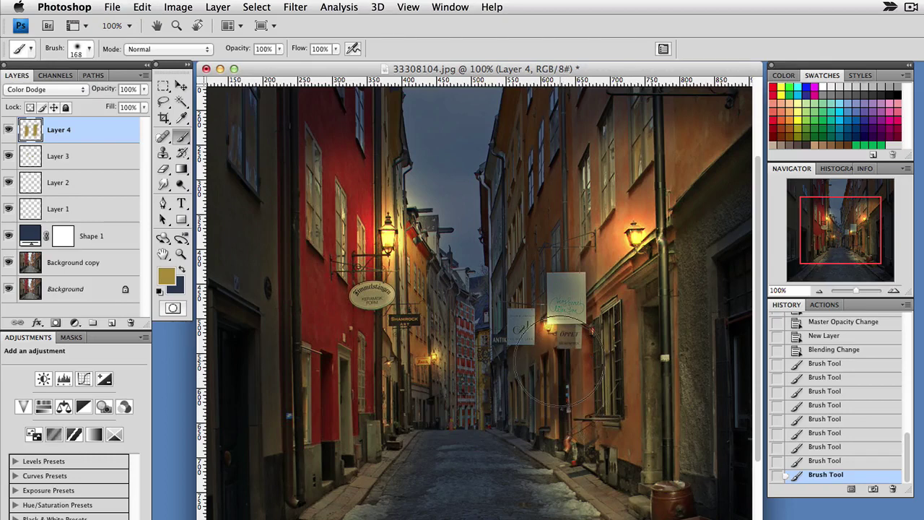
pyautogui.hotkey('ctrl', 'z')
pyautogui.moveTo(556, 358); pyautogui.dragTo(559, 321)
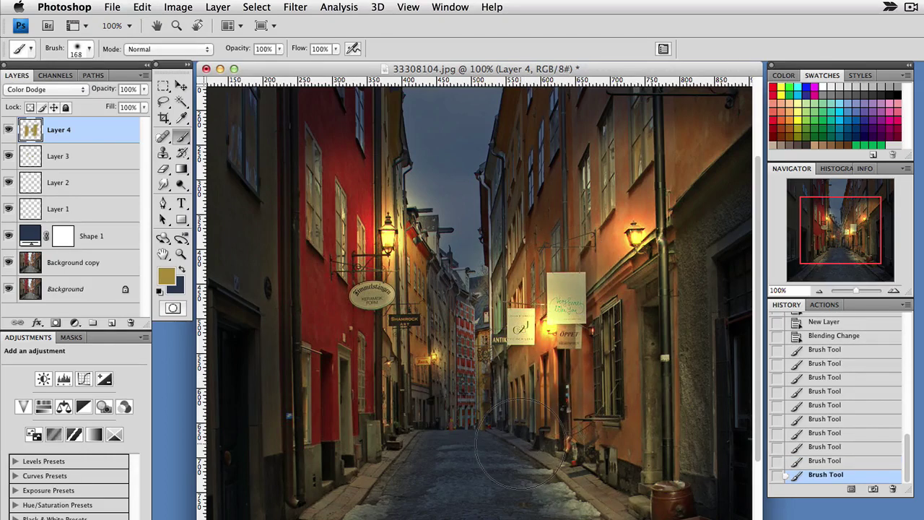
pyautogui.hotkey('ctrl', 'z')
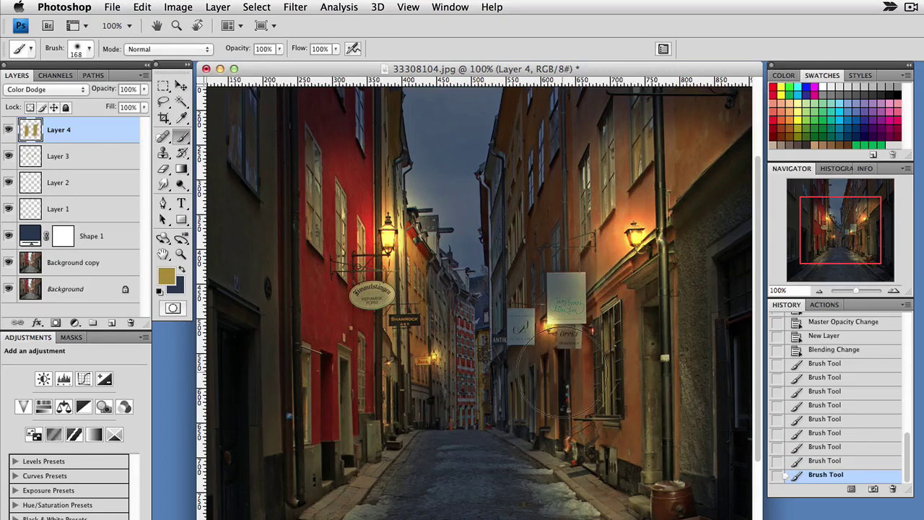
pyautogui.hotkey('ctrl', 'z')
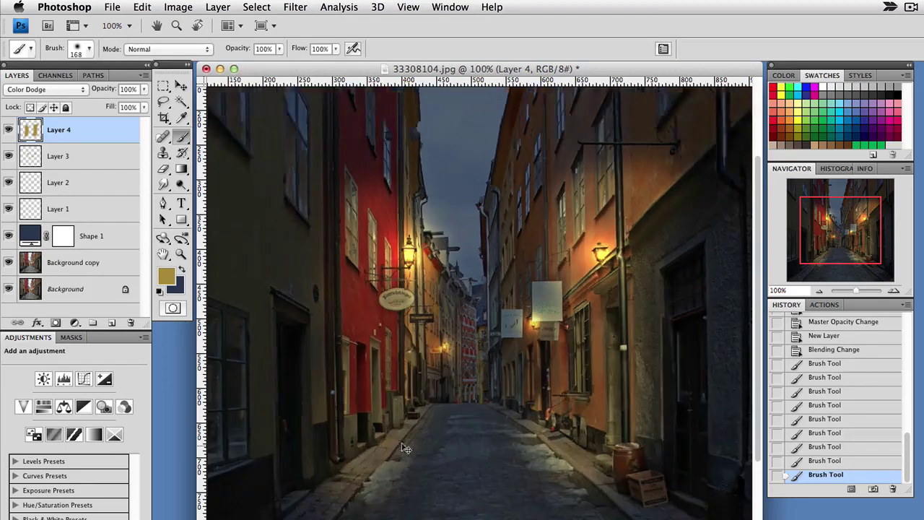
# At 66.7% zoom, paint Layer 4 glow over the cobblestones, tan wall and right doorway
pyautogui.press('super+minus')
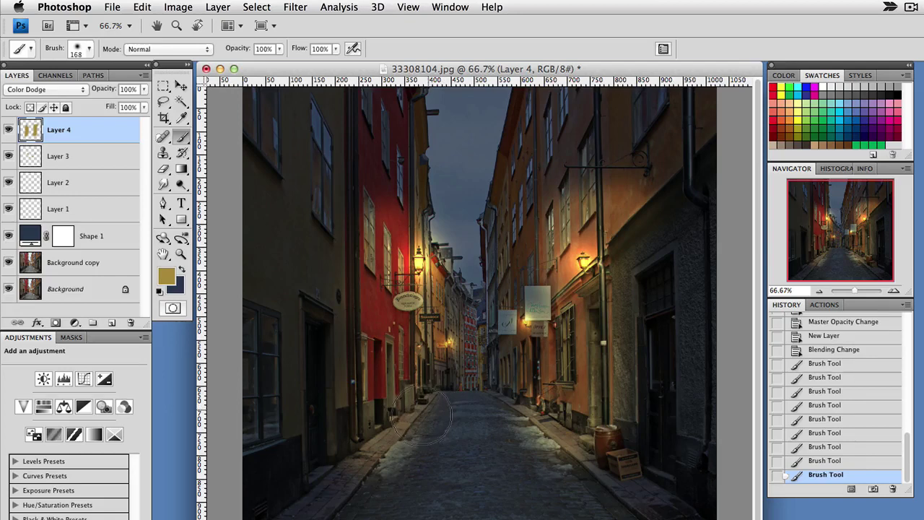
pyautogui.moveTo(443, 411)
pyautogui.mouseDown()
pyautogui.moveTo(437, 461)
pyautogui.moveTo(343, 498)
pyautogui.mouseUp()
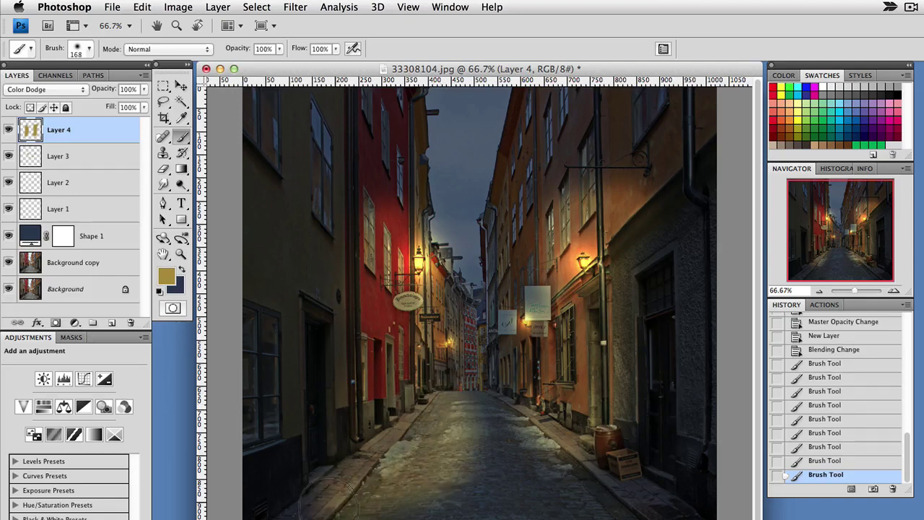
pyautogui.moveTo(546, 470)
pyautogui.mouseDown()
pyautogui.moveTo(546, 480)
pyautogui.moveTo(501, 379)
pyautogui.mouseUp()
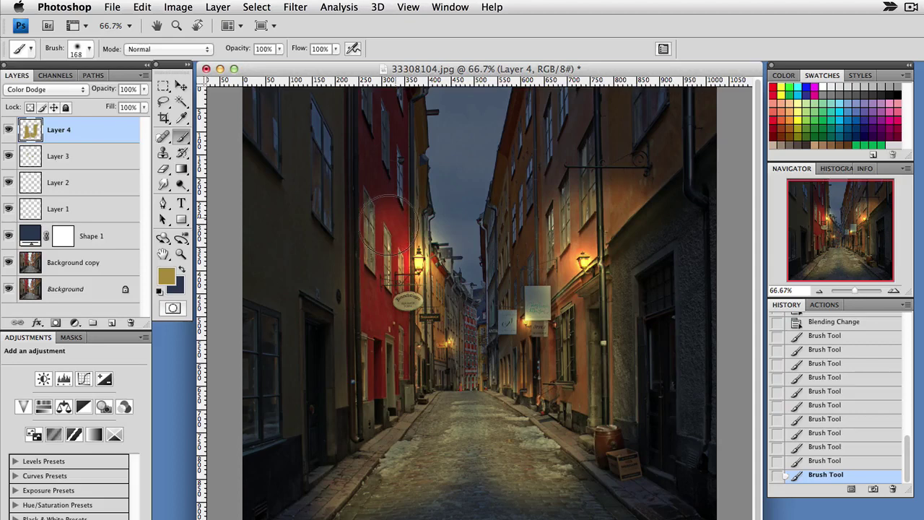
pyautogui.moveTo(368, 209)
pyautogui.mouseDown()
pyautogui.moveTo(339, 354)
pyautogui.moveTo(338, 432)
pyautogui.mouseUp()
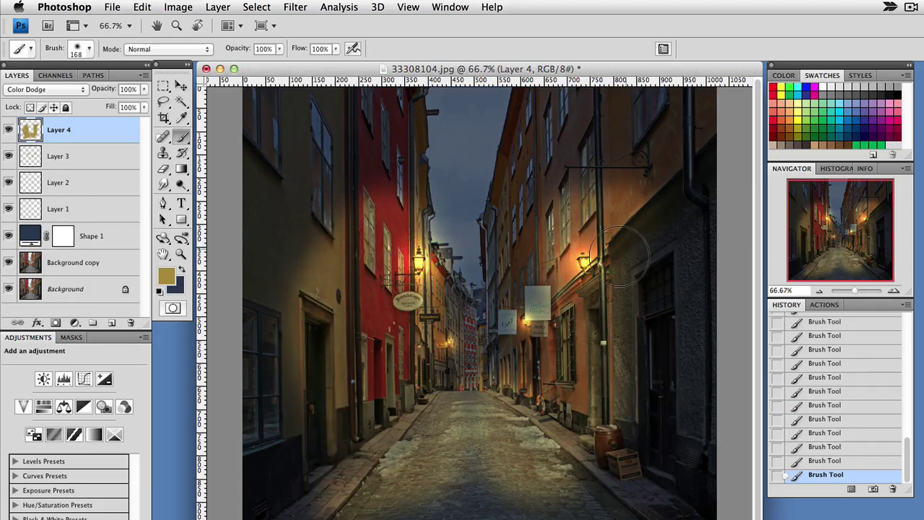
pyautogui.moveTo(661, 267); pyautogui.dragTo(599, 454)
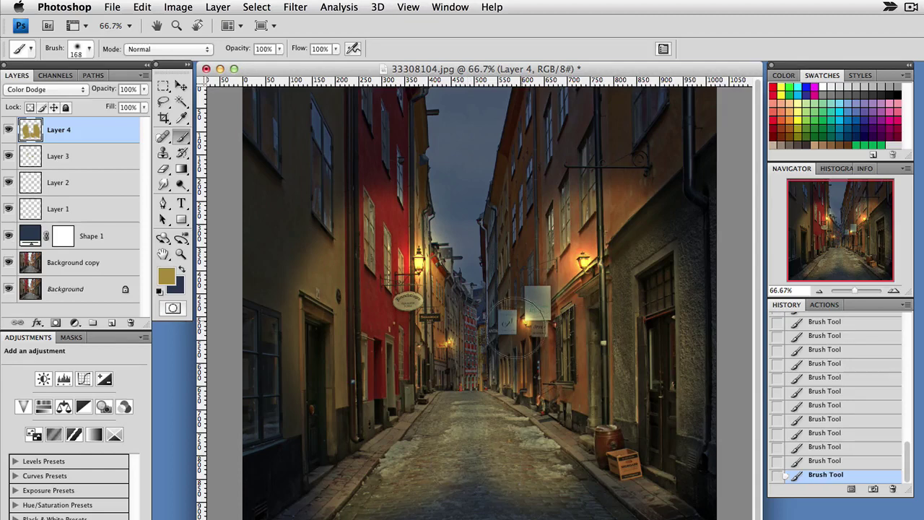
# Shrink the brush to 143 px and paint glow over the hanging sign and its wall
pyautogui.click(89, 49)
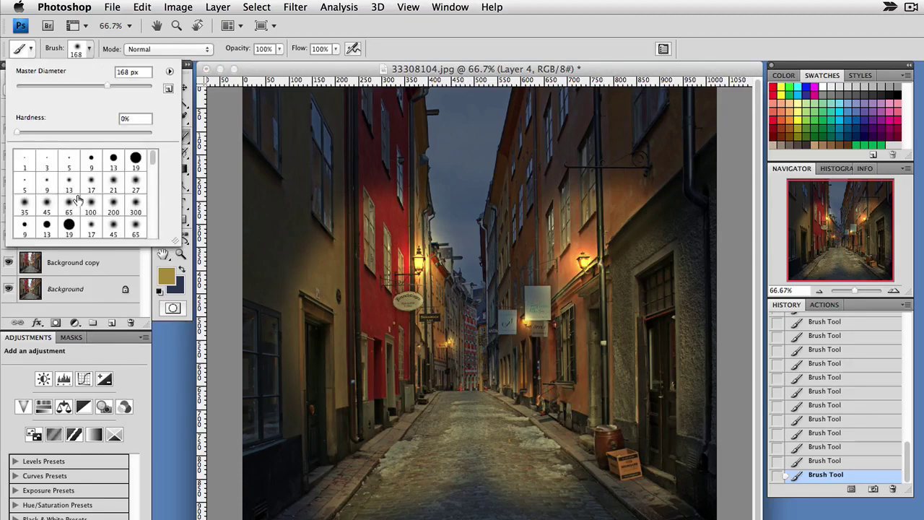
pyautogui.moveTo(107, 87); pyautogui.dragTo(98, 87)
pyautogui.click(516, 364)
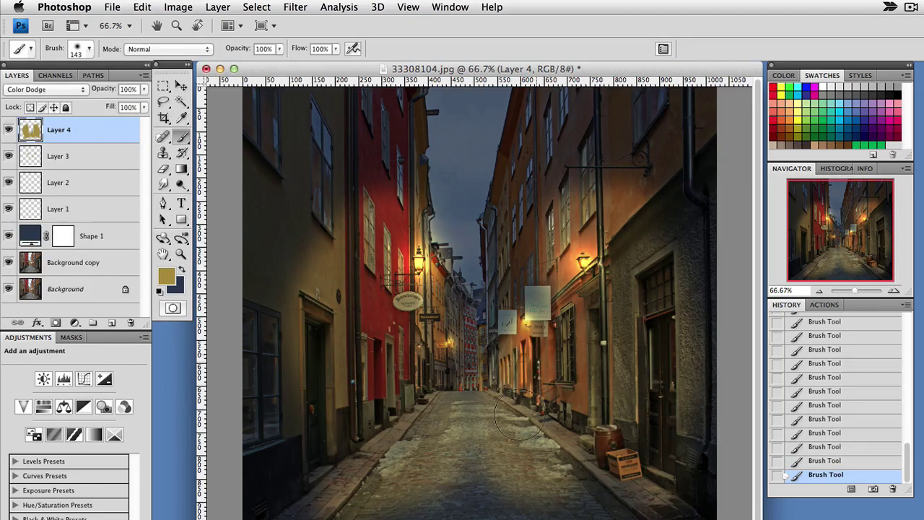
pyautogui.moveTo(499, 294)
pyautogui.mouseDown()
pyautogui.moveTo(536, 294)
pyautogui.moveTo(530, 266)
pyautogui.moveTo(556, 288)
pyautogui.mouseUp()
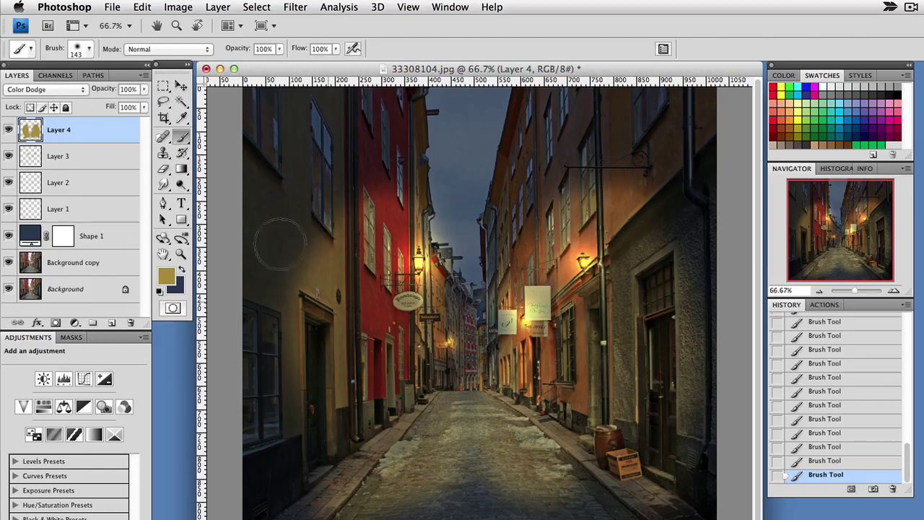
# Switch to the 100 px soft brush and paint a glow at the alley's far end
pyautogui.click(89, 50)
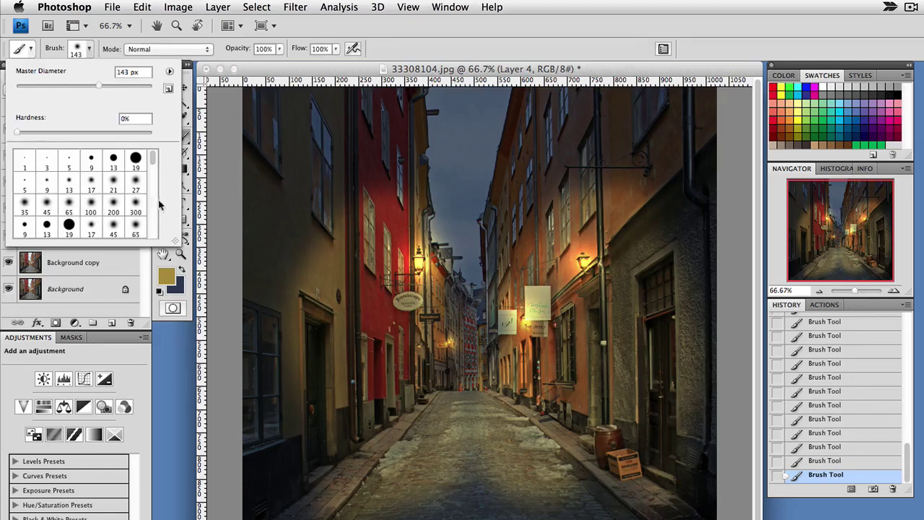
pyautogui.click(91, 204)
pyautogui.click(451, 357)
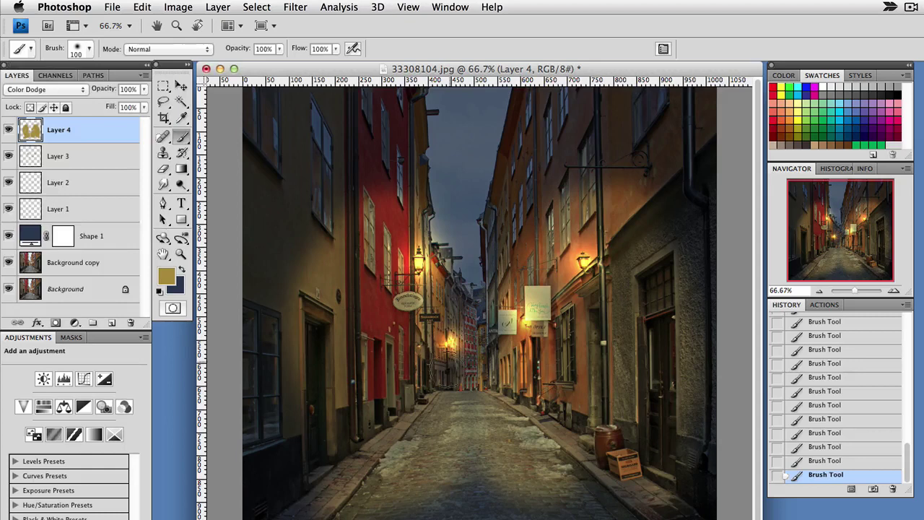
pyautogui.press('super+z')
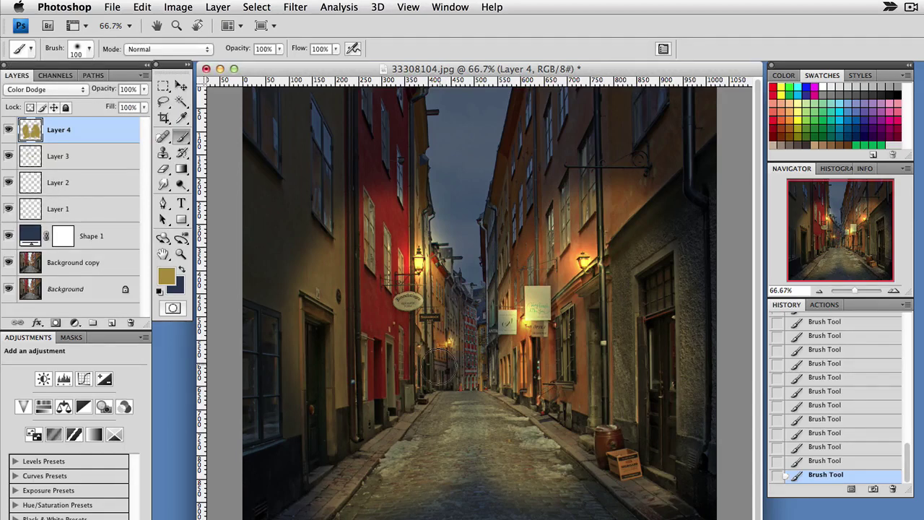
pyautogui.moveTo(442, 367)
pyautogui.mouseDown()
pyautogui.moveTo(461, 331)
pyautogui.moveTo(433, 341)
pyautogui.mouseUp()
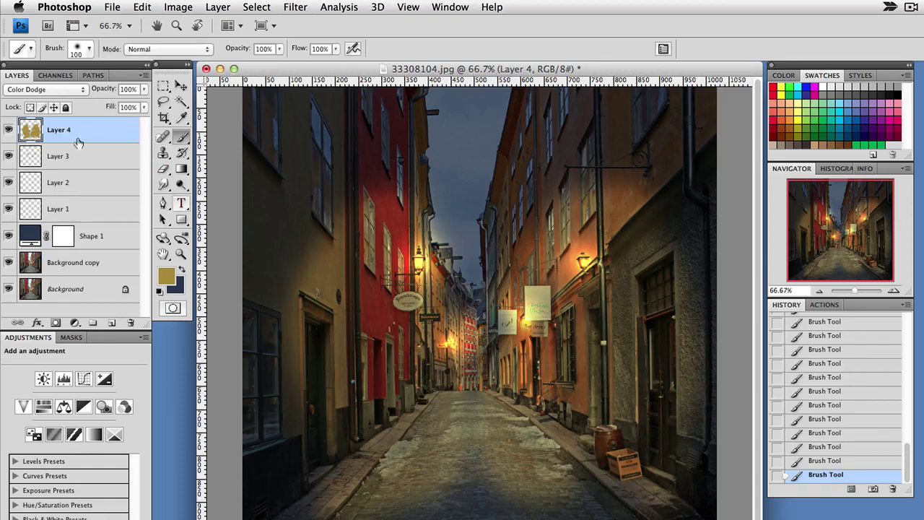
# Compare Layers 3 and 2, then reselect Layer 4
pyautogui.click(74, 164)
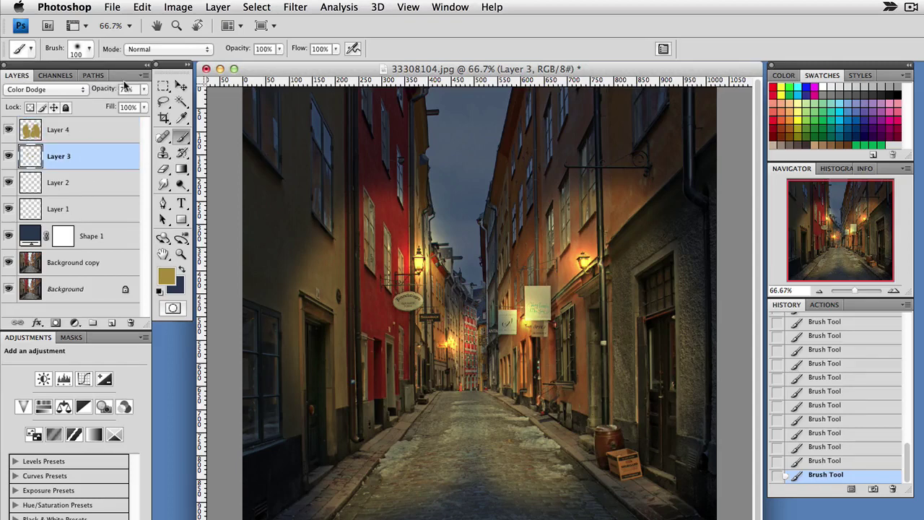
pyautogui.click(114, 182)
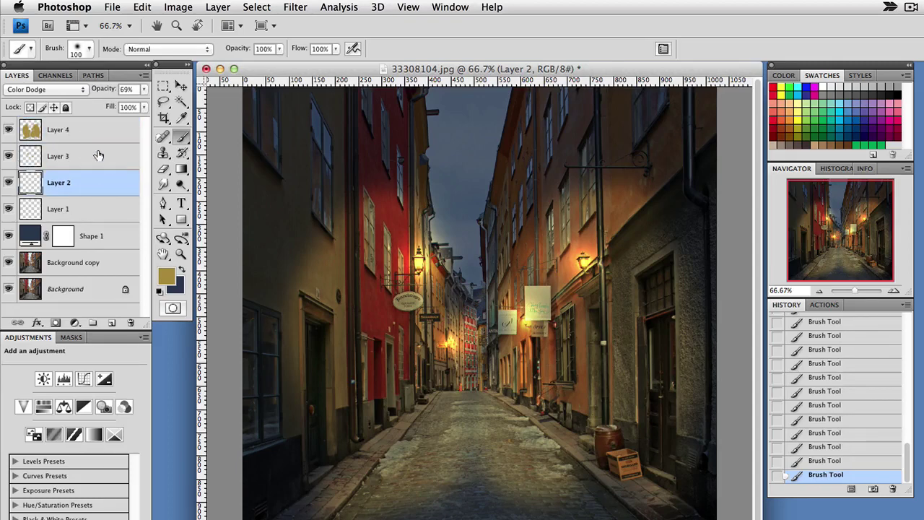
pyautogui.click(99, 155)
pyautogui.click(101, 130)
# Set Layer 4's opacity to 82% to soften its Color Dodge glow
pyautogui.click(143, 89)
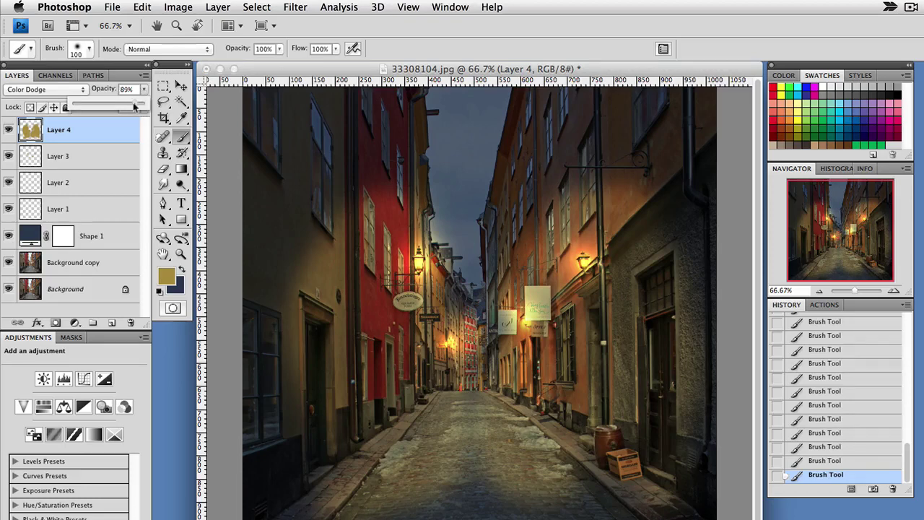
pyautogui.moveTo(127, 108); pyautogui.dragTo(129, 107)
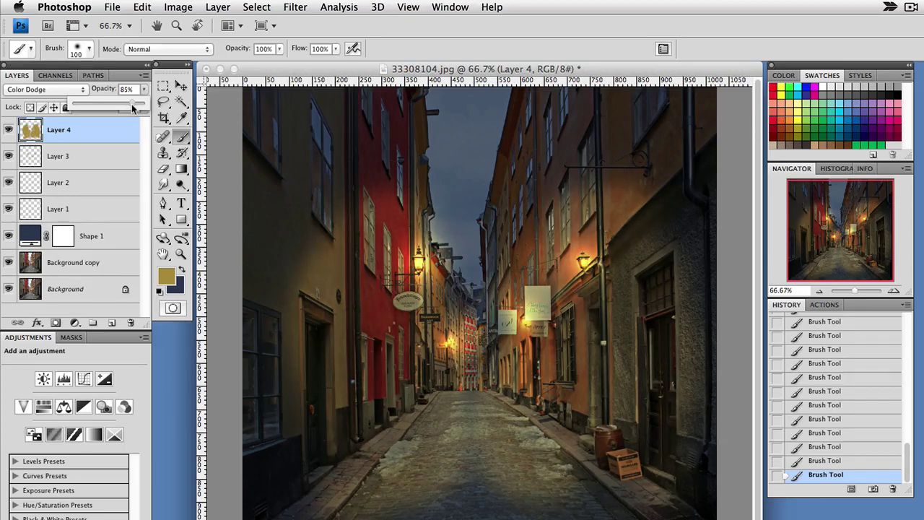
pyautogui.moveTo(131, 107); pyautogui.dragTo(131, 107)
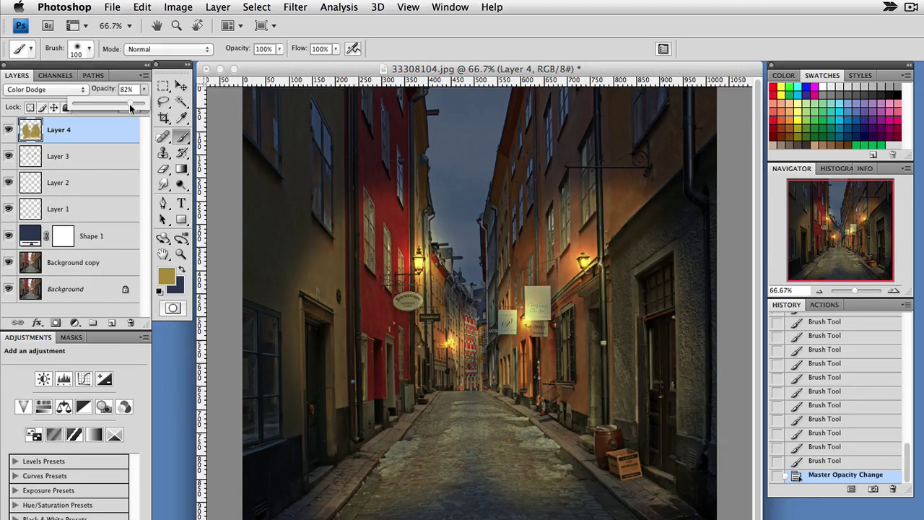
pyautogui.click(274, 71)
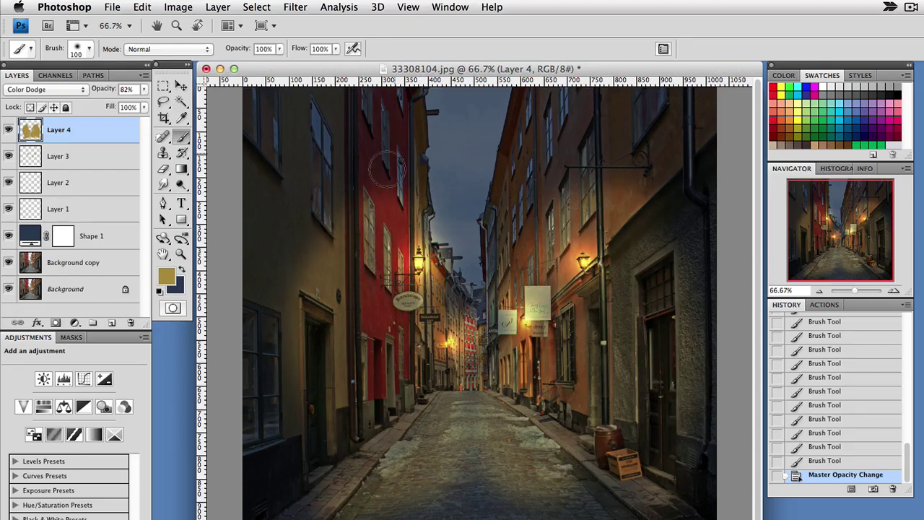
pyautogui.click(58, 155)
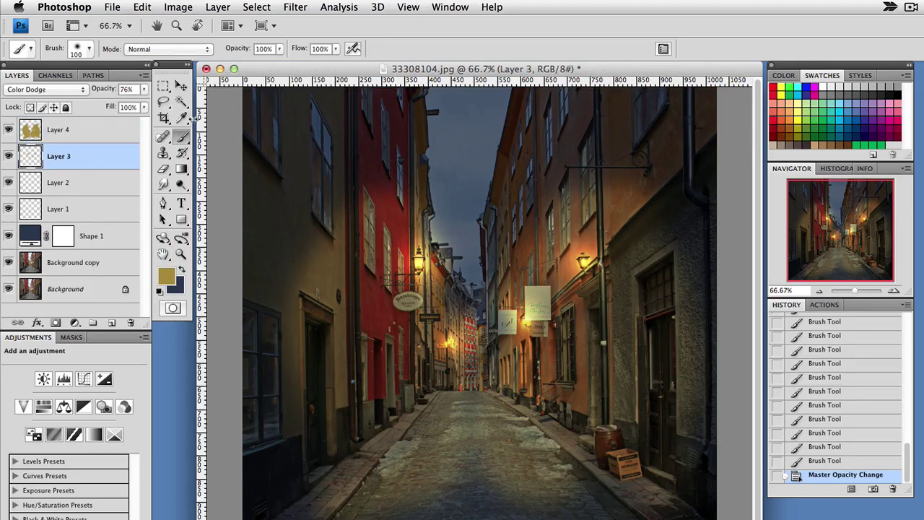
pyautogui.moveTo(379, 189)
pyautogui.mouseDown()
pyautogui.moveTo(360, 201)
pyautogui.moveTo(291, 338)
pyautogui.mouseUp()
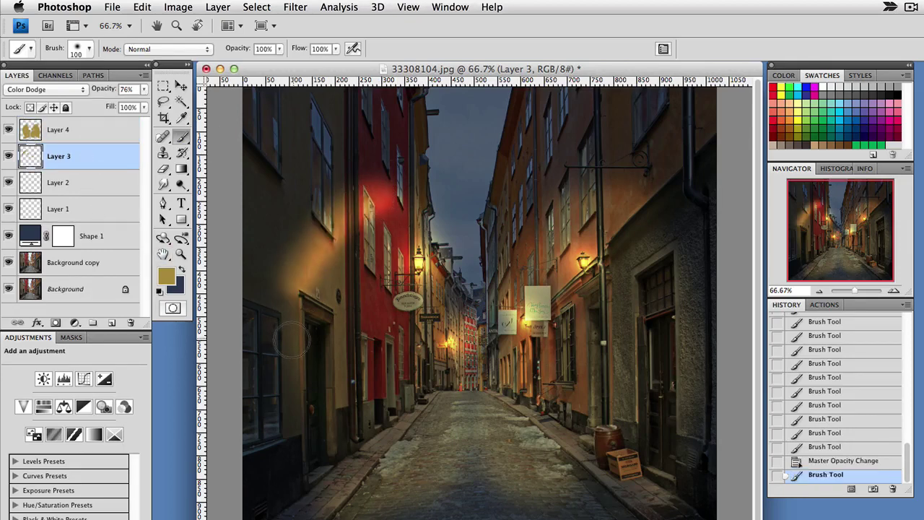
pyautogui.press('super+z')
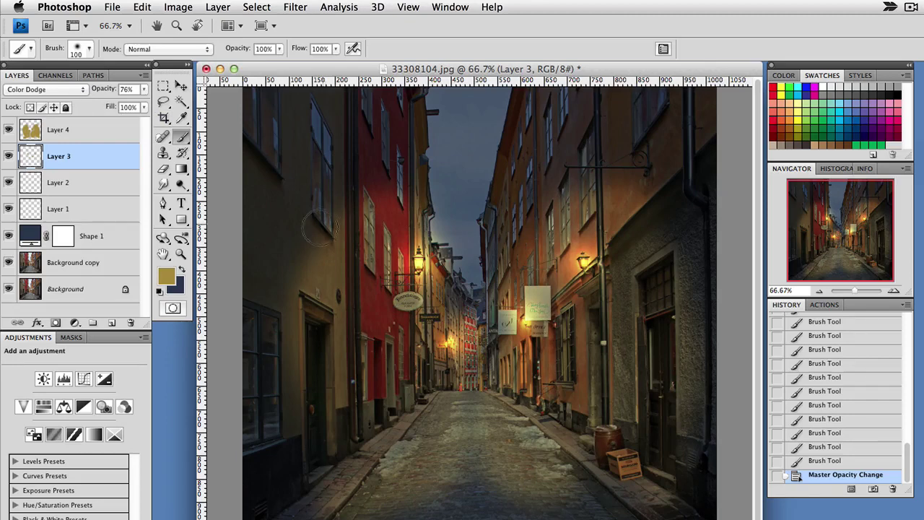
pyautogui.click(89, 50)
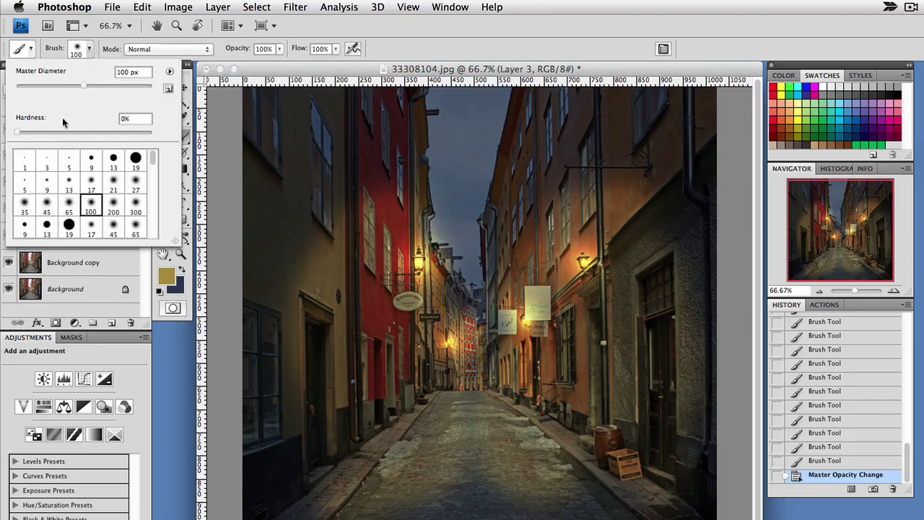
pyautogui.click(98, 49)
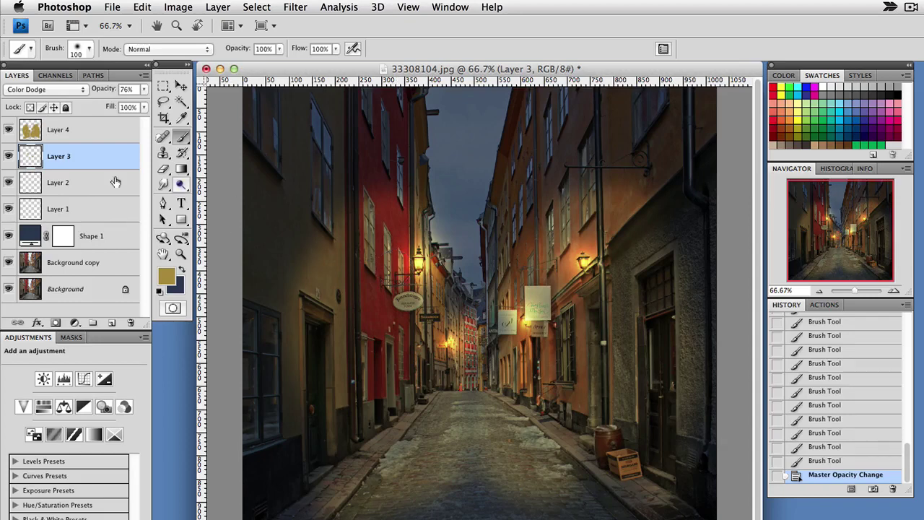
pyautogui.click(58, 89)
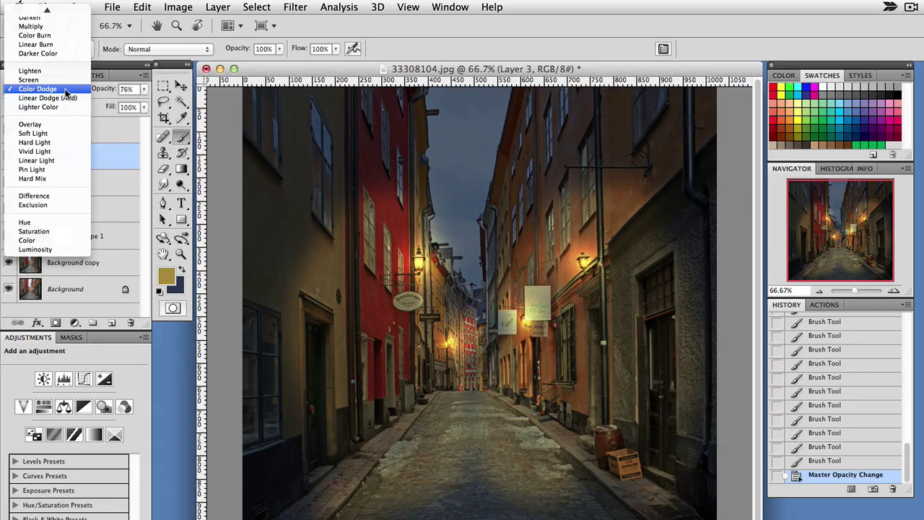
pyautogui.click(58, 90)
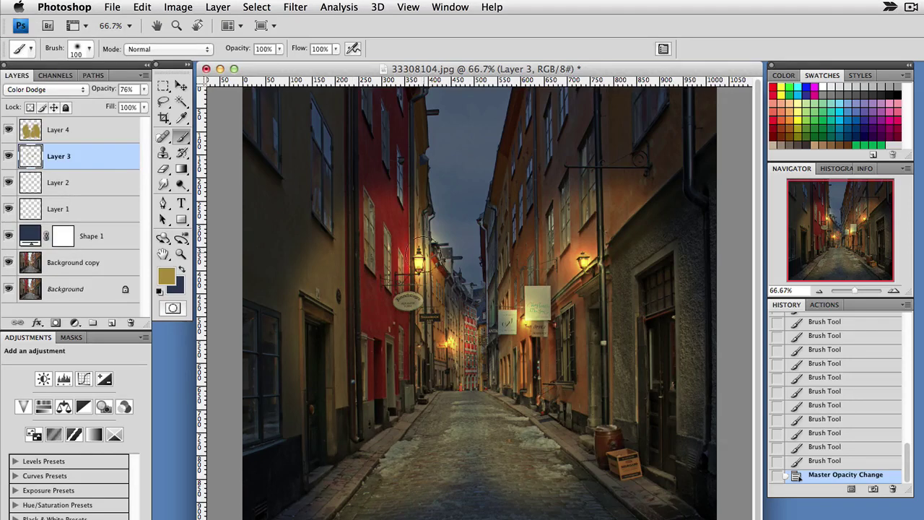